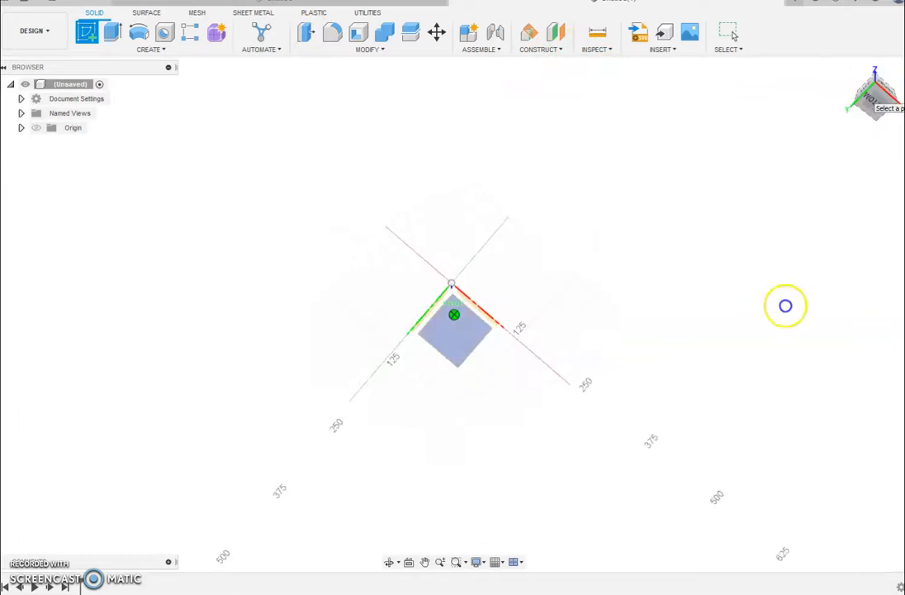
Step: Start a sketch on the XY plane and draw three connected lines forming an open-topped U about 120 mm tall and 155 mm wide
{"action": "left_click", "coordinate": [459, 337]}
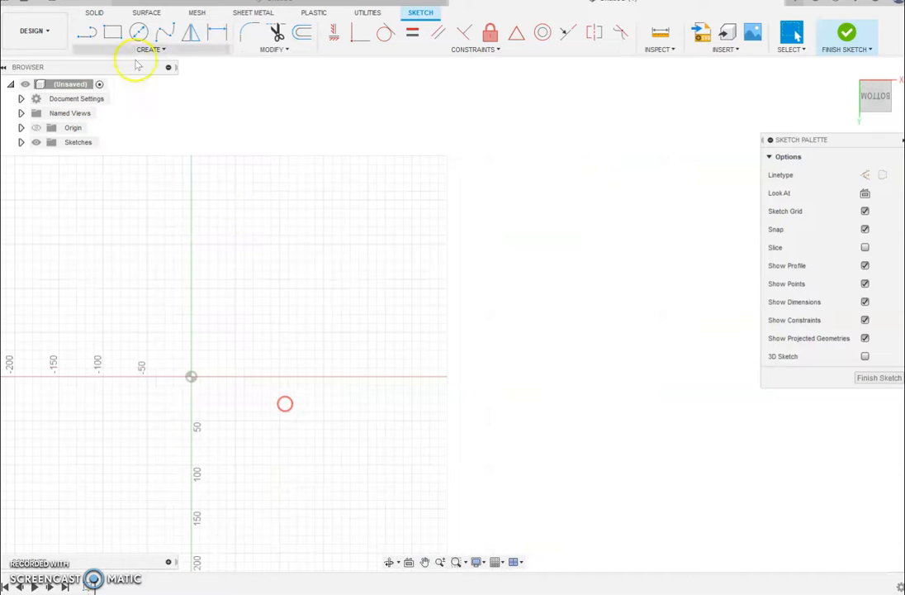
{"action": "left_click", "coordinate": [84, 32]}
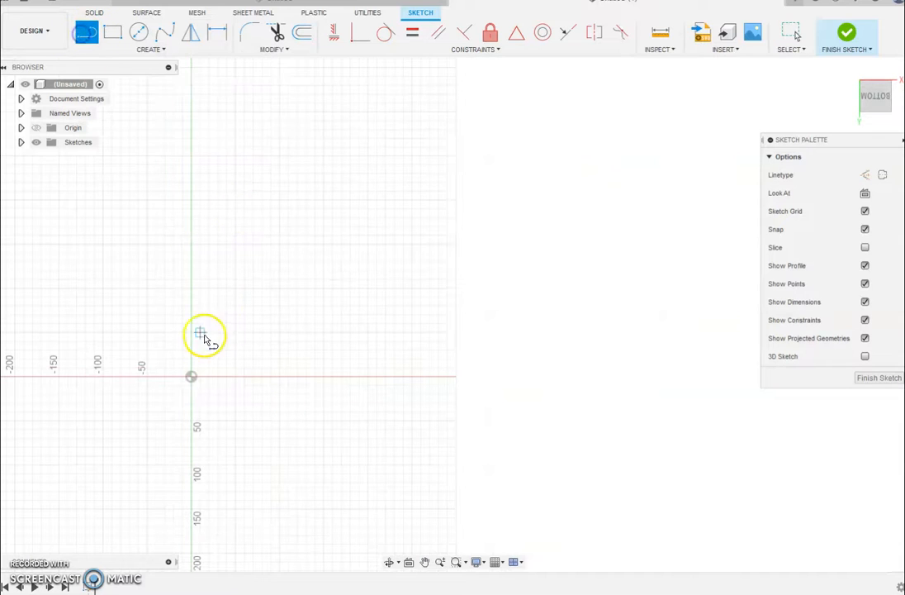
{"action": "left_click", "coordinate": [207, 261]}
{"action": "left_click", "coordinate": [209, 366]}
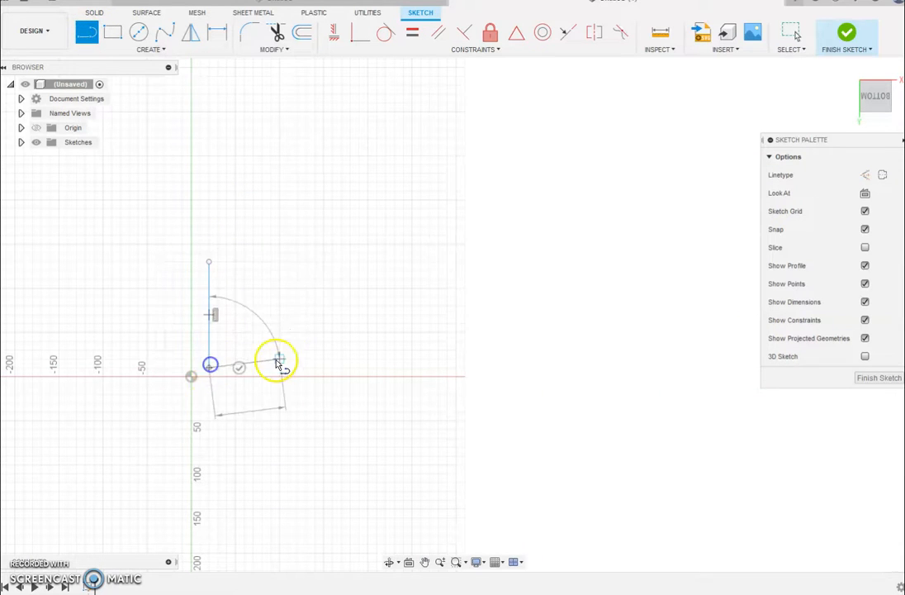
{"action": "left_click", "coordinate": [345, 367]}
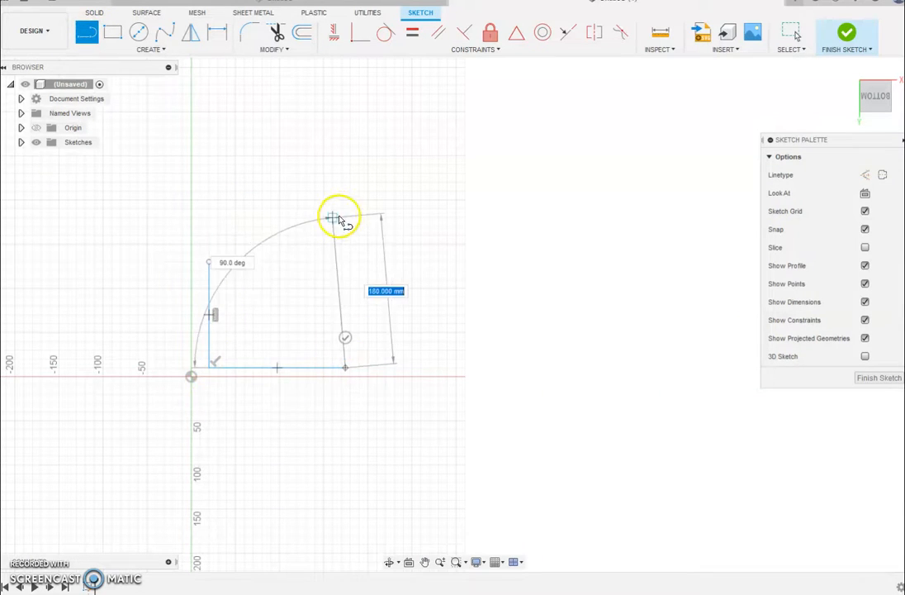
{"action": "left_click", "coordinate": [345, 262]}
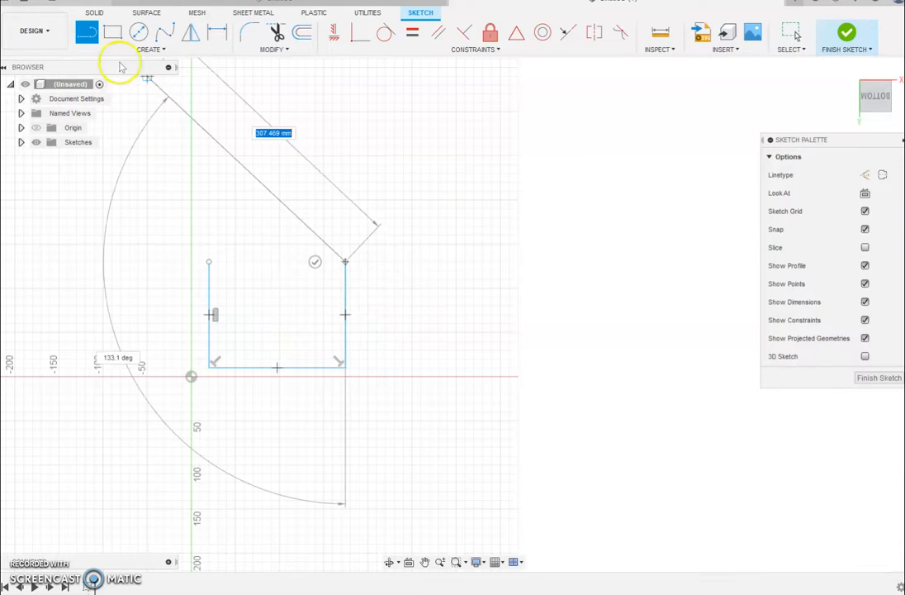
Step: Draw a three-point arc bulging outward from the right line's upper end, ending about 55 mm below and slightly outside that line
{"action": "left_click", "coordinate": [151, 50]}
{"action": "mouse_move", "coordinate": [115, 100]}
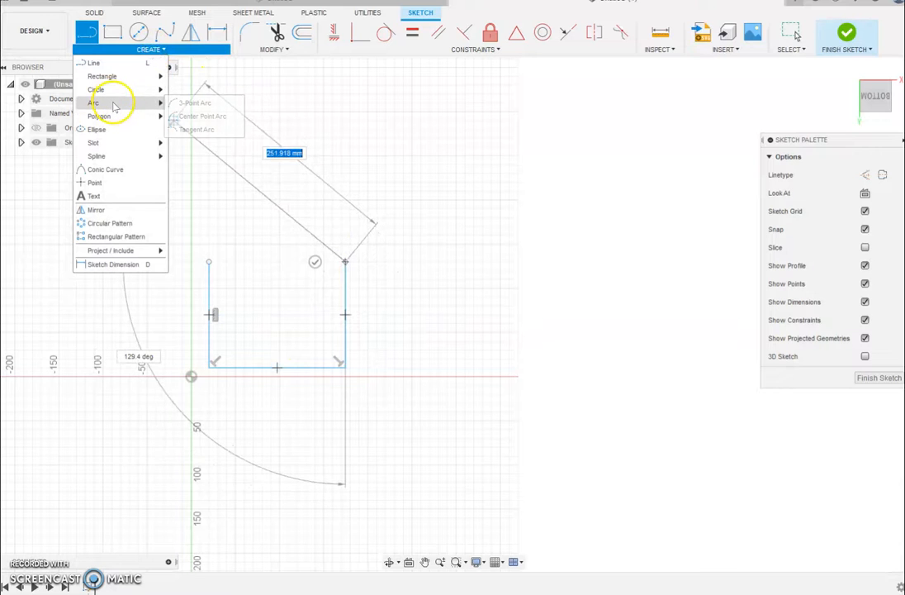
{"action": "left_click", "coordinate": [180, 104]}
{"action": "left_click", "coordinate": [345, 263]}
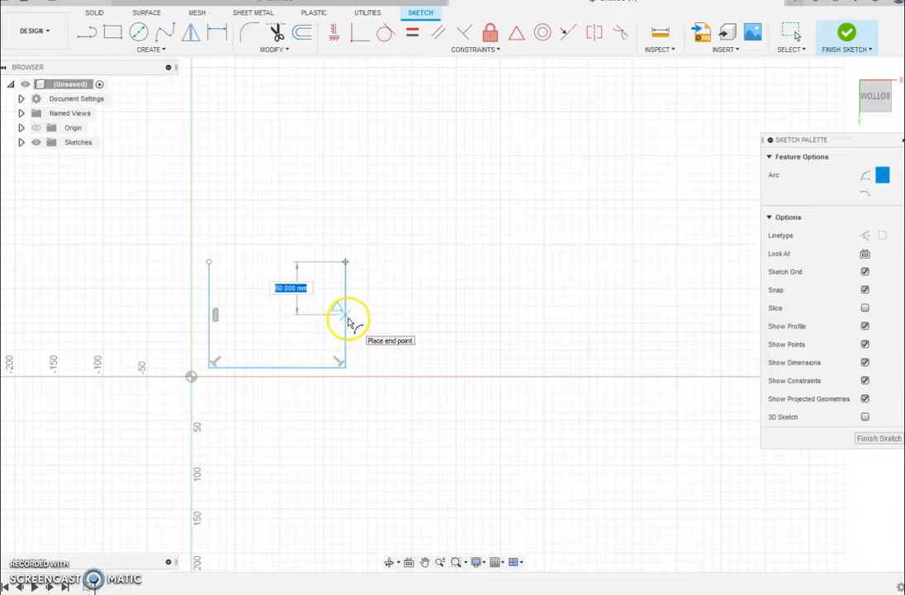
{"action": "scroll", "coordinate": [348, 318], "scroll_direction": "up", "scroll_amount": 5}
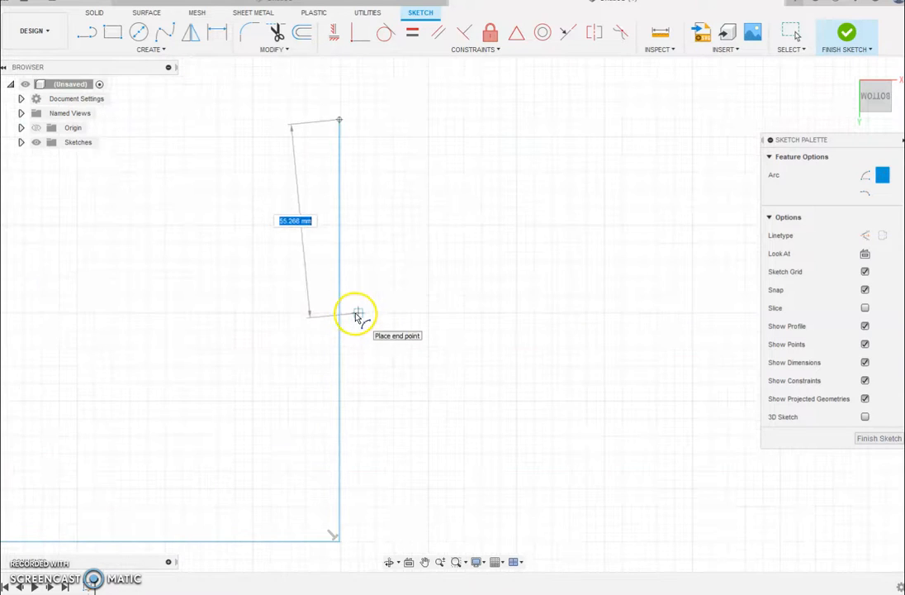
{"action": "left_click", "coordinate": [357, 315]}
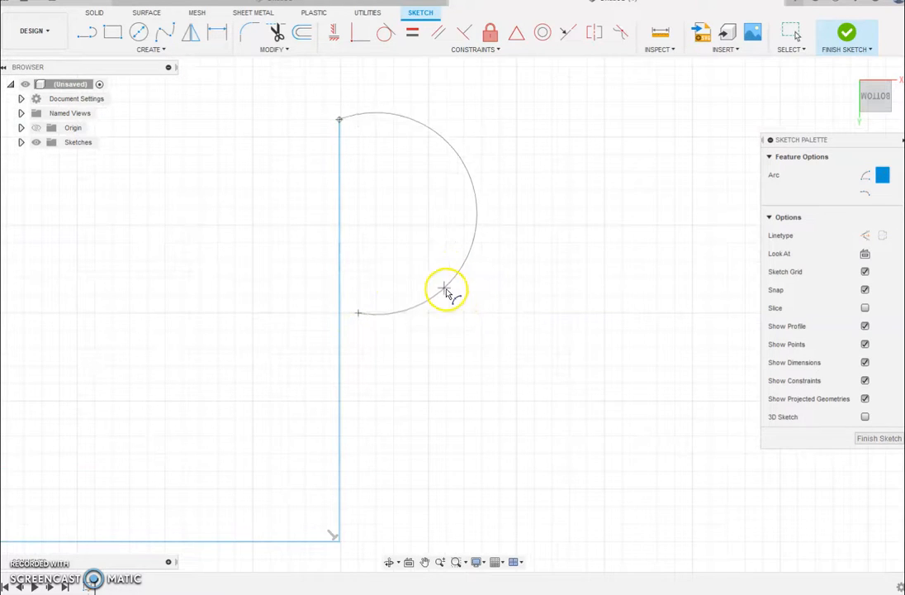
{"action": "left_click", "coordinate": [422, 285]}
Step: Draw a second outward-bulging three-point arc from the first arc's lower end to just beside the base corner, completing the B shape
{"action": "left_click", "coordinate": [356, 315]}
{"action": "left_click", "coordinate": [358, 541]}
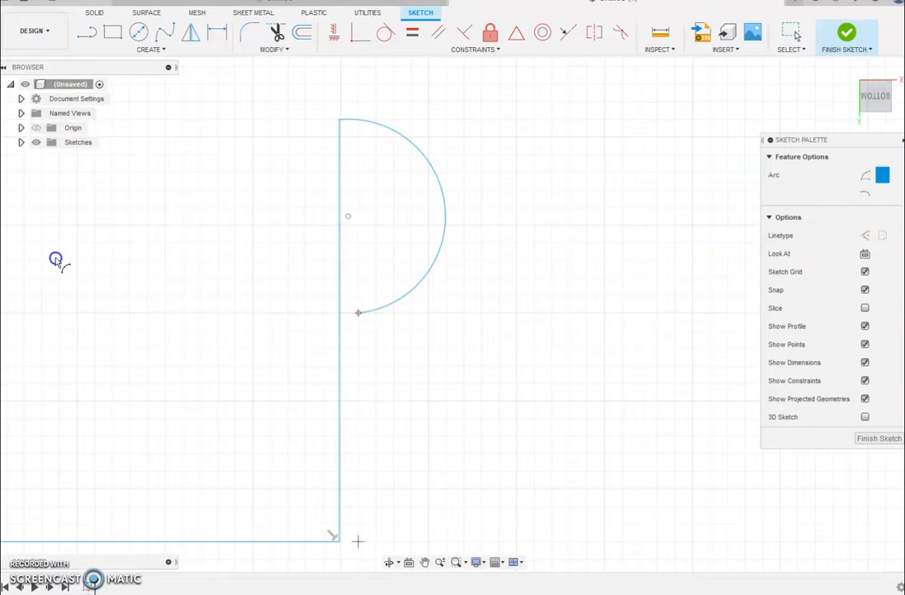
{"action": "left_click", "coordinate": [469, 454]}
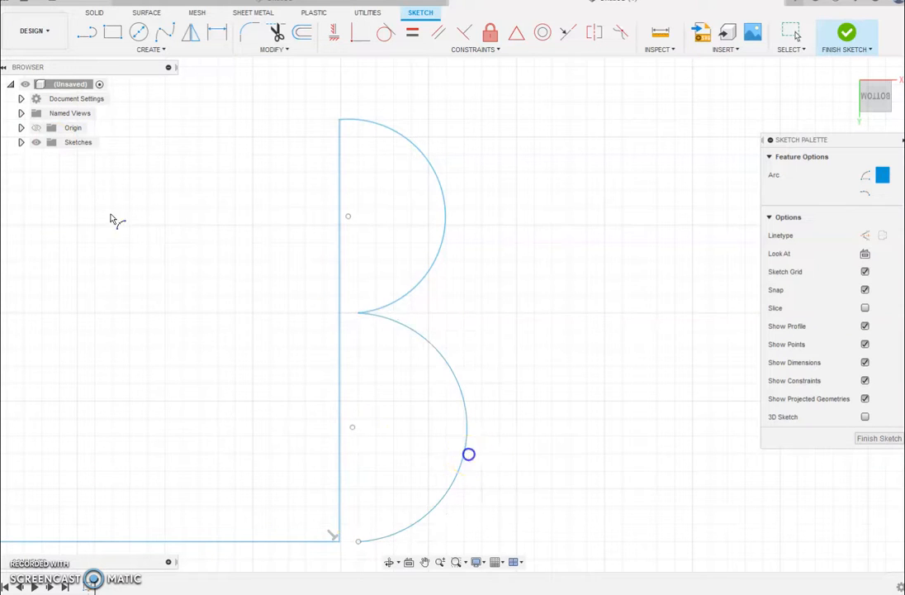
{"action": "left_click", "coordinate": [554, 421]}
{"action": "scroll", "coordinate": [370, 299], "scroll_direction": "up", "scroll_amount": 10}
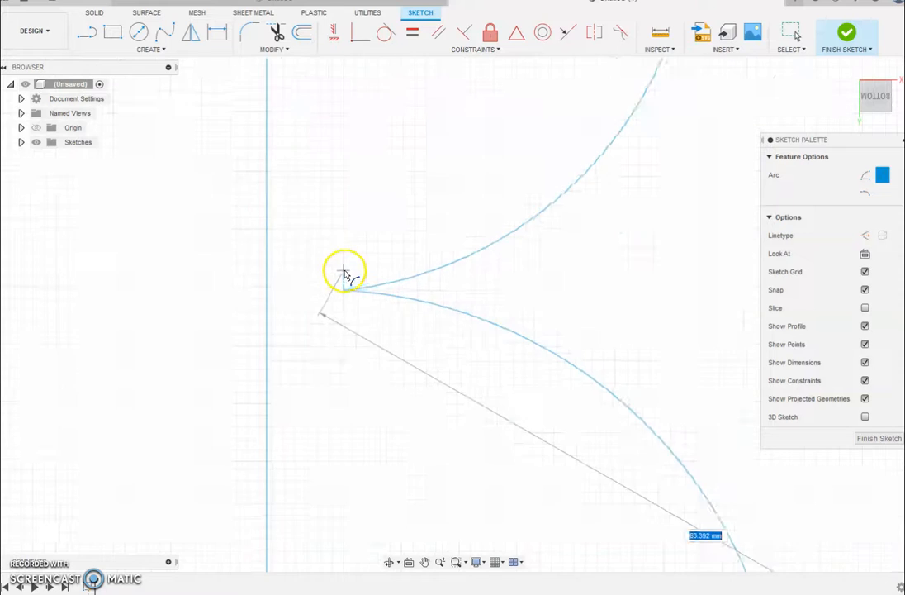
{"action": "scroll", "coordinate": [462, 363], "scroll_direction": "down", "scroll_amount": 6}
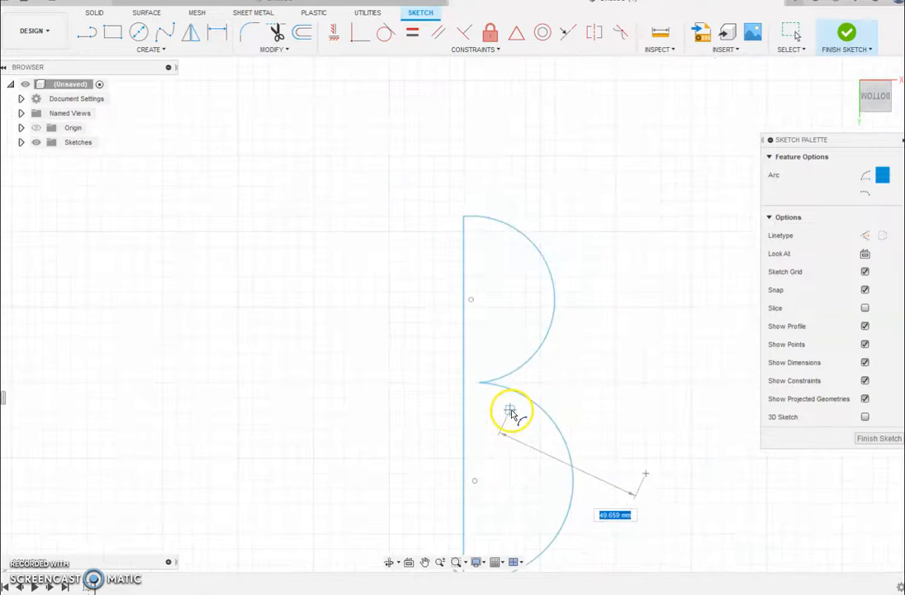
{"action": "key", "text": "Escape"}
Step: Finish the sketch and create a plane along the path at the left line's free end, at proportional distance 0.001
{"action": "scroll", "coordinate": [487, 304], "scroll_direction": "down", "scroll_amount": 4}
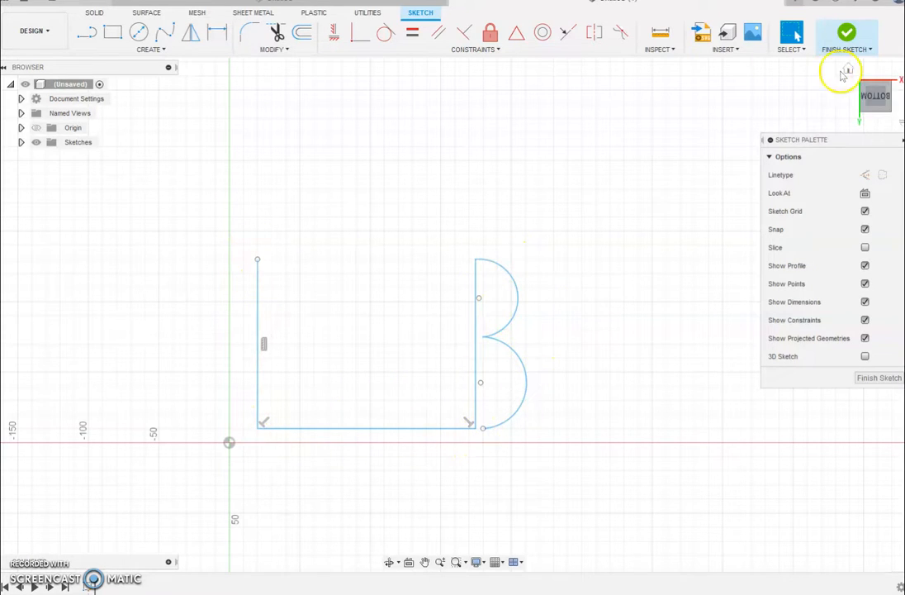
{"action": "left_click", "coordinate": [879, 89]}
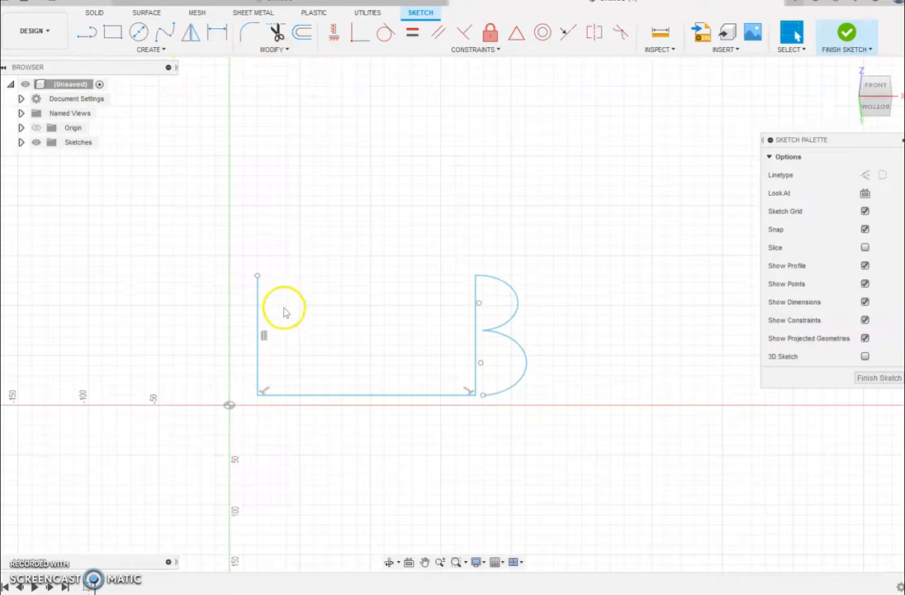
{"action": "left_click", "coordinate": [846, 37]}
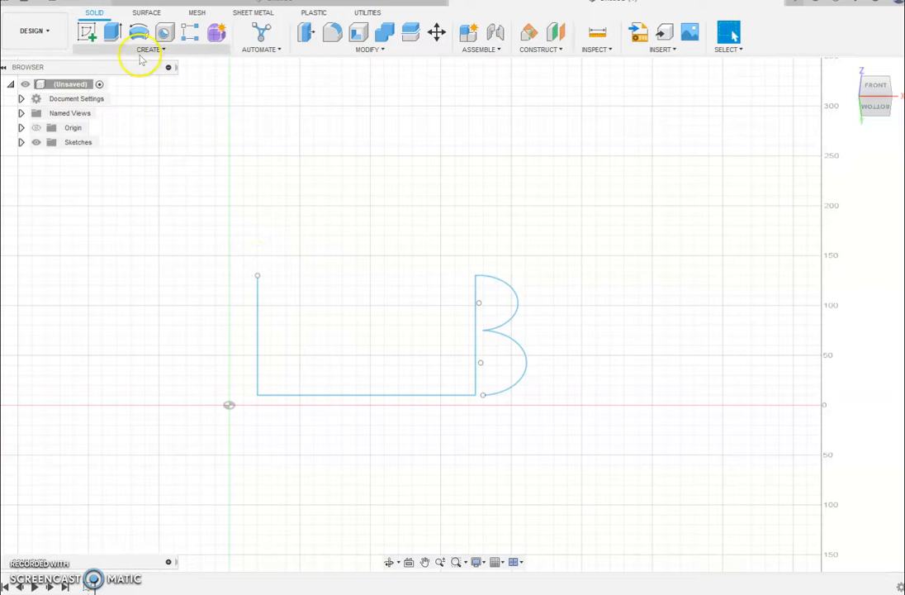
{"action": "left_click", "coordinate": [535, 49]}
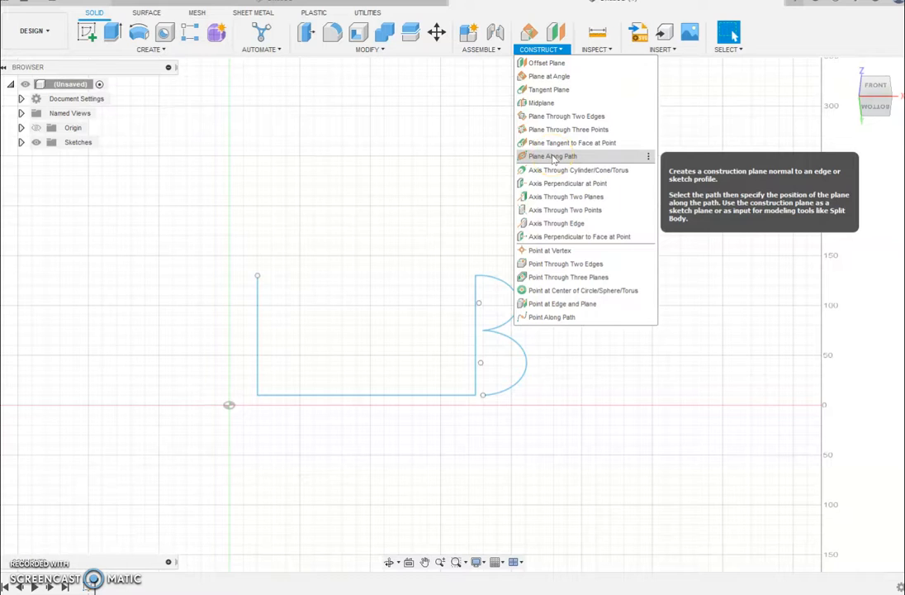
{"action": "left_click", "coordinate": [554, 157]}
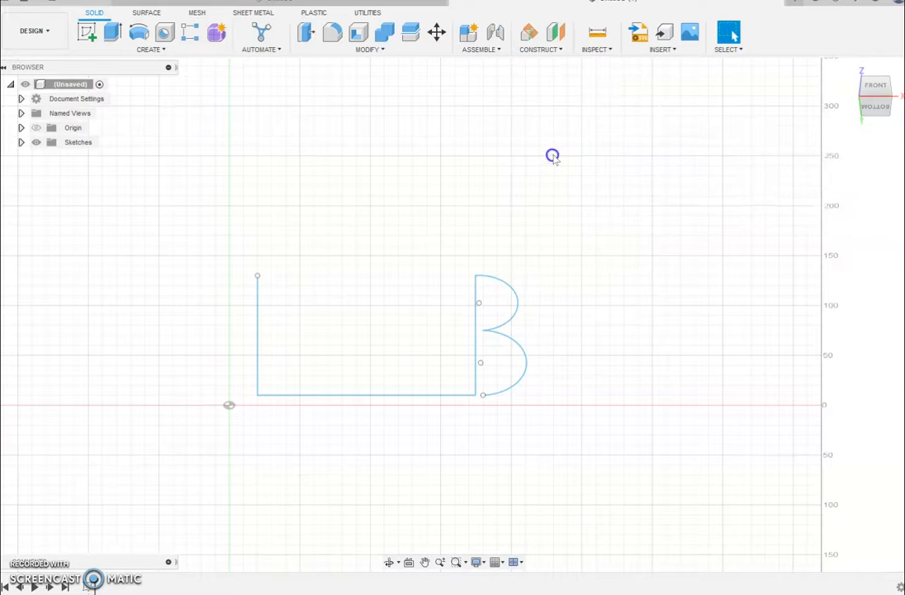
{"action": "left_click", "coordinate": [259, 279]}
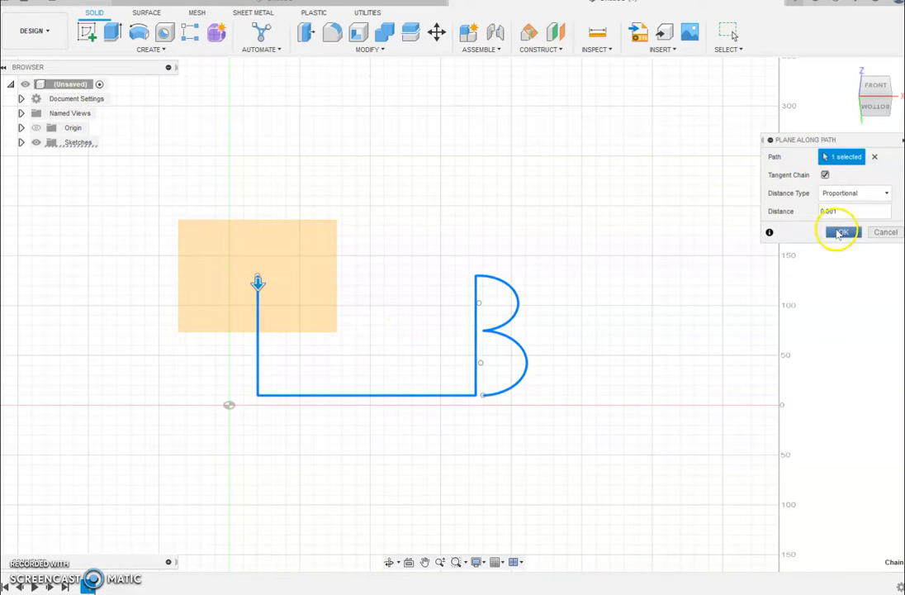
{"action": "left_click", "coordinate": [841, 233]}
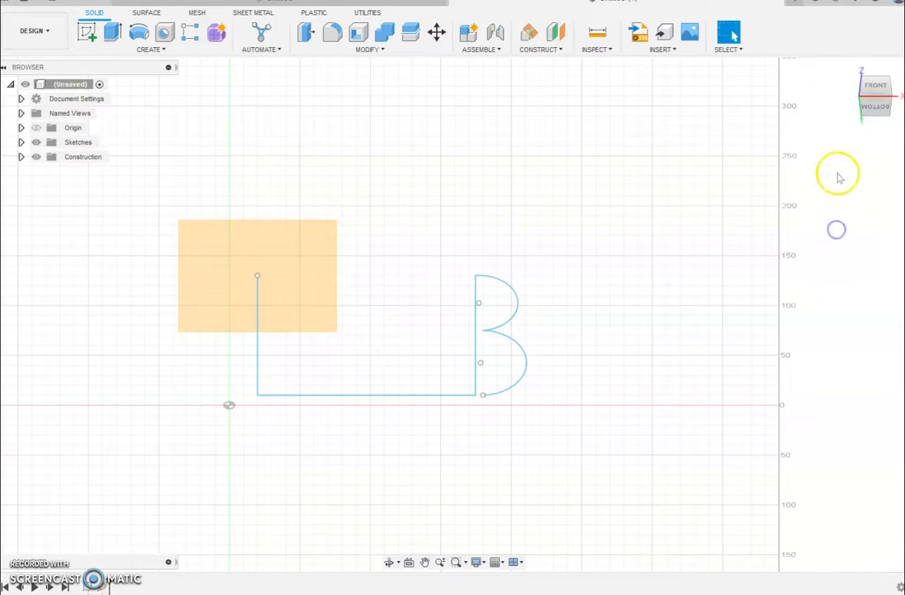
{"action": "left_click", "coordinate": [541, 49]}
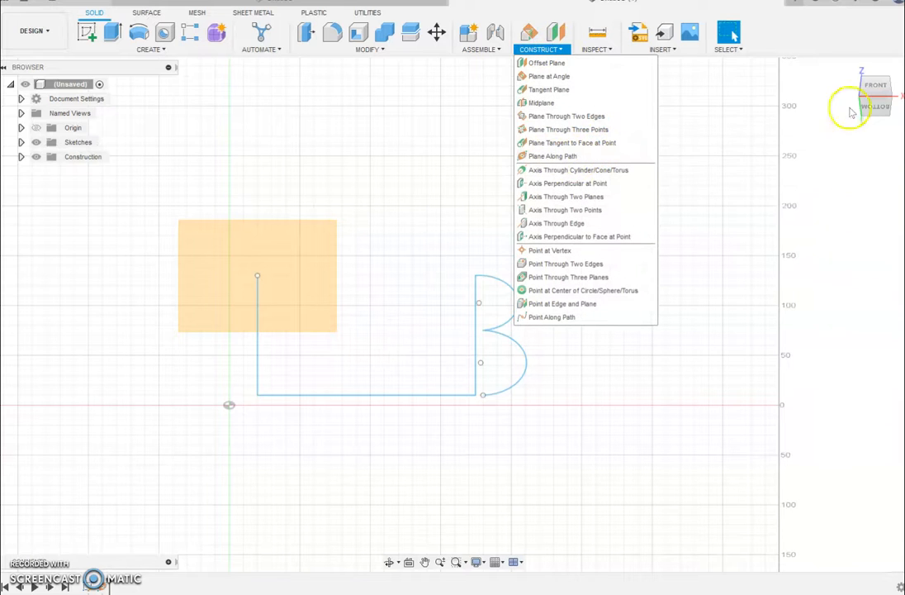
{"action": "left_click", "coordinate": [365, 189]}
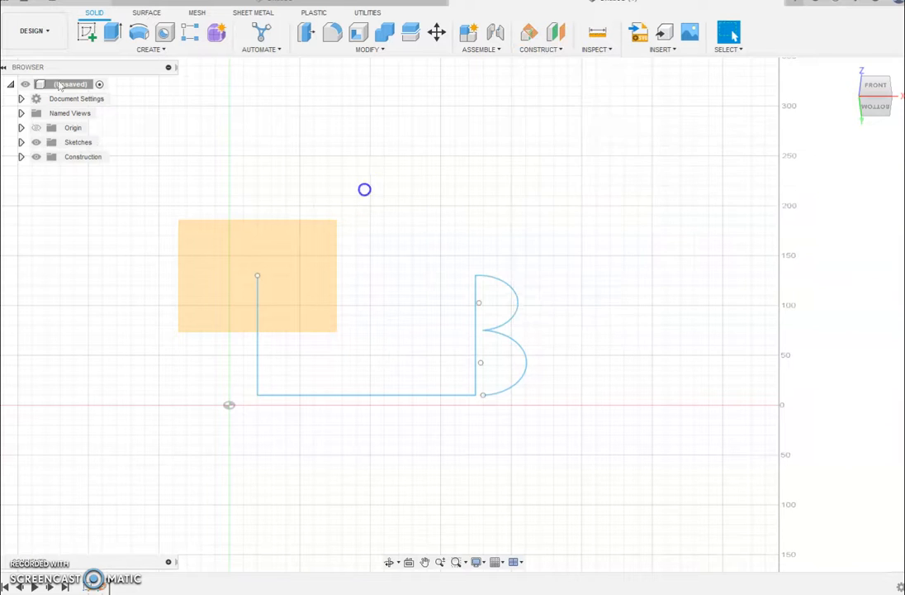
Step: Sketch a circle about 19 mm in diameter on the new construction plane, centred on the path's end point
{"action": "left_click", "coordinate": [83, 36]}
{"action": "left_click", "coordinate": [239, 239]}
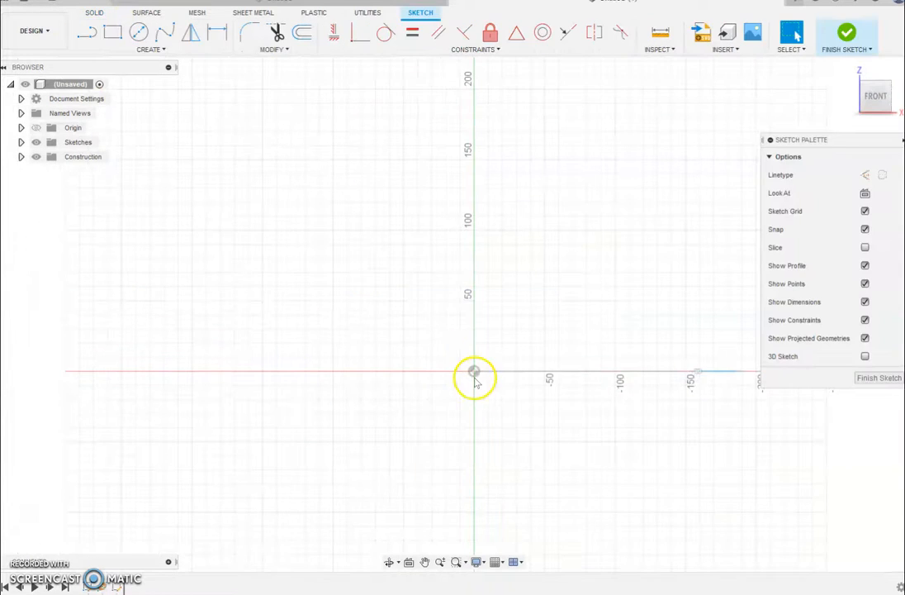
{"action": "left_click", "coordinate": [138, 32]}
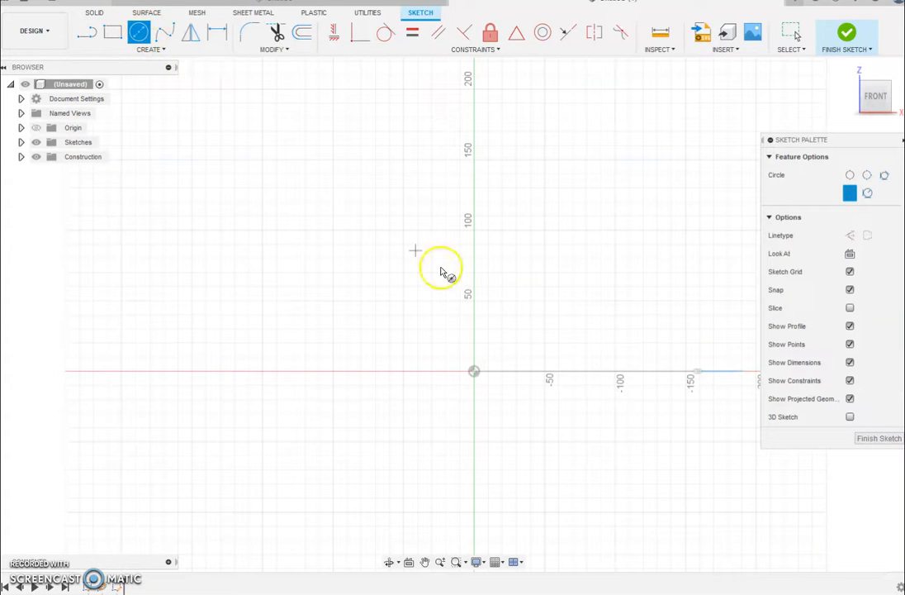
{"action": "left_click", "coordinate": [474, 374]}
{"action": "left_click", "coordinate": [465, 364]}
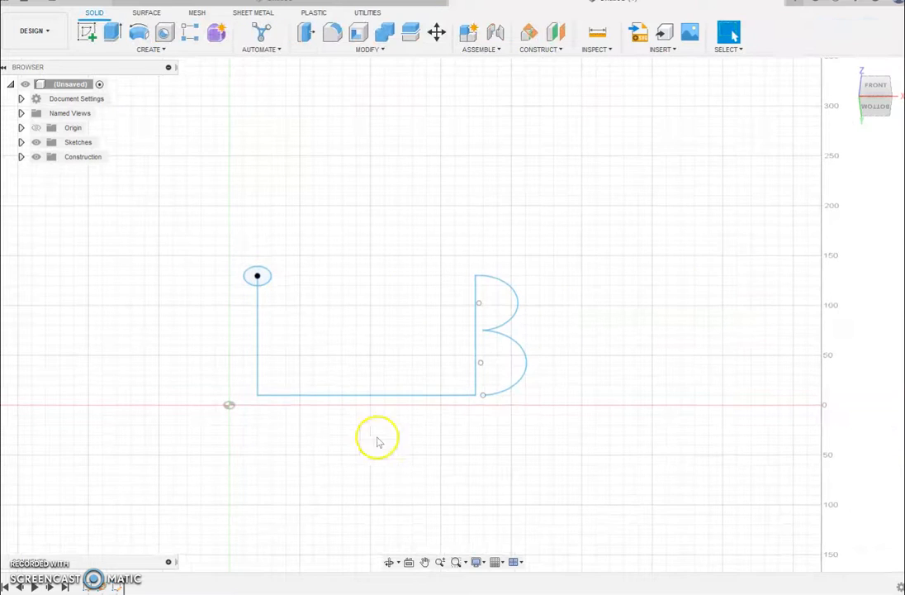
Step: Try to sweep the circle along the chained L-B path as a new body
{"action": "left_click", "coordinate": [147, 48]}
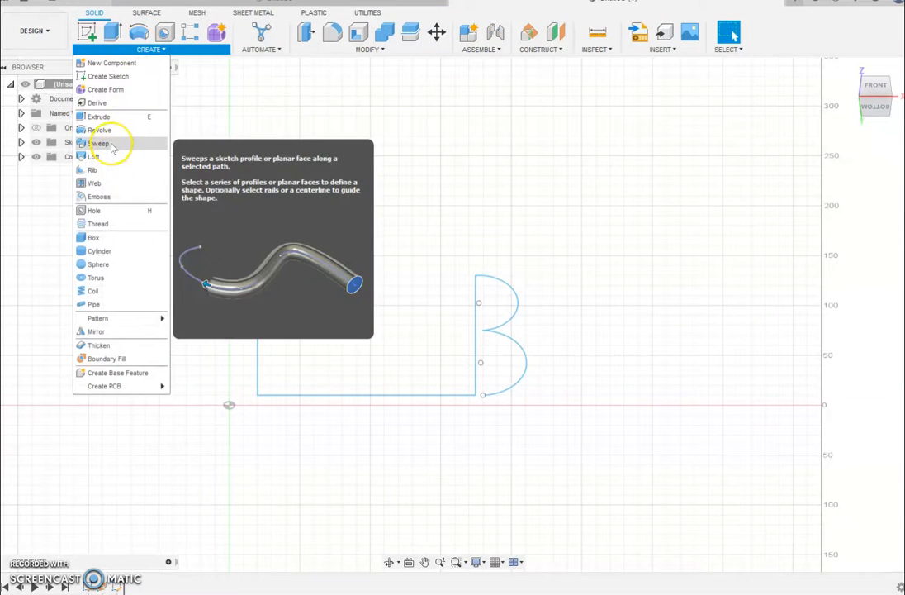
{"action": "left_click", "coordinate": [112, 144]}
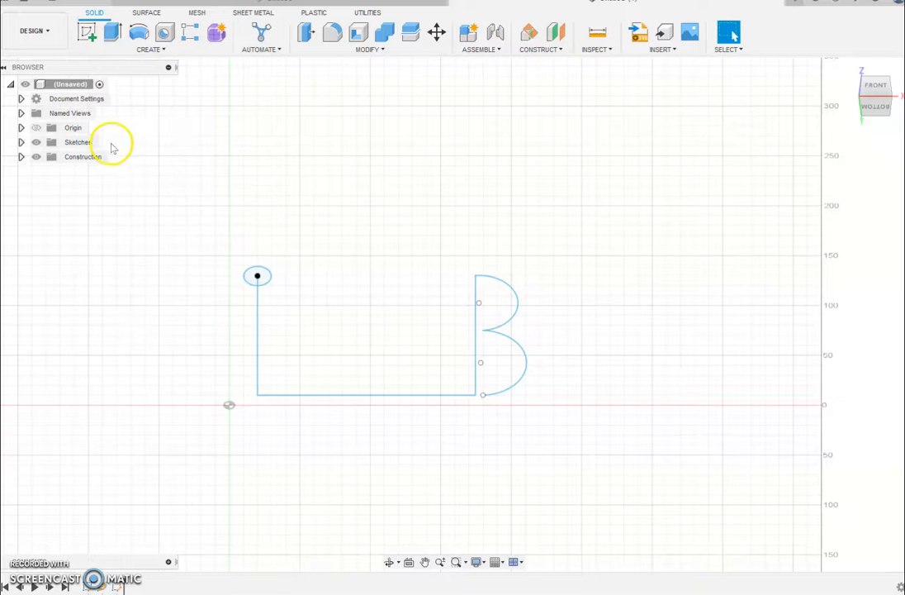
{"action": "left_click", "coordinate": [266, 278]}
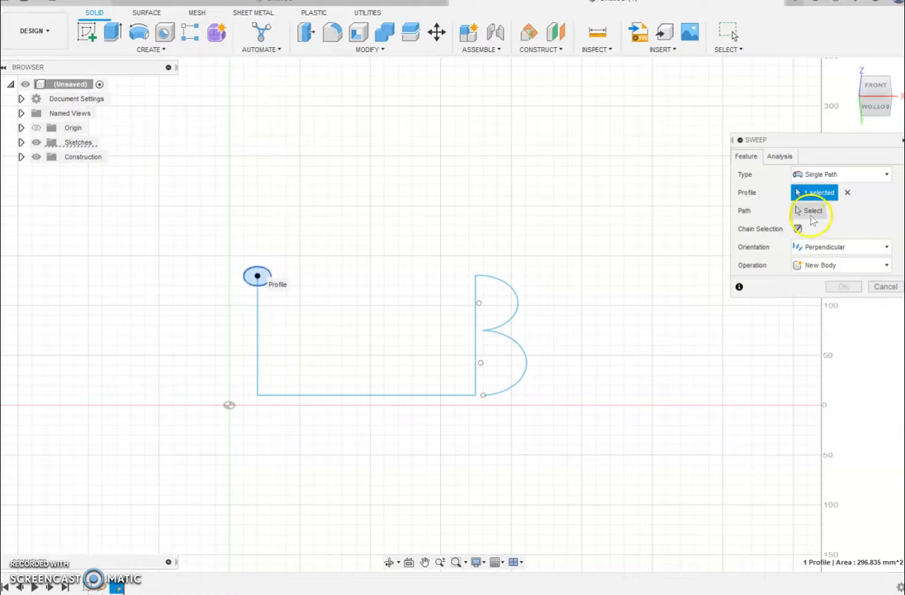
{"action": "left_click", "coordinate": [813, 211]}
{"action": "left_click", "coordinate": [256, 341]}
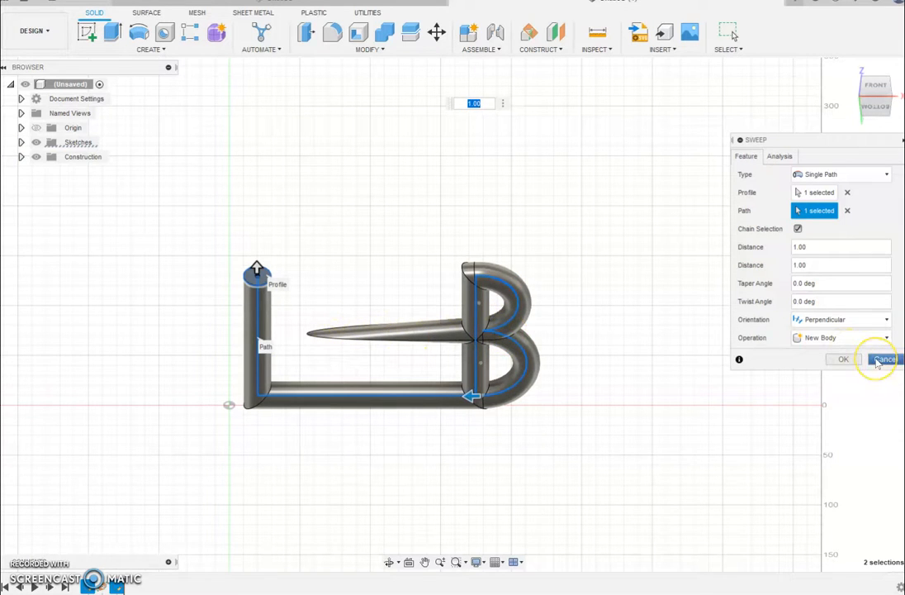
{"action": "key", "text": "Escape"}
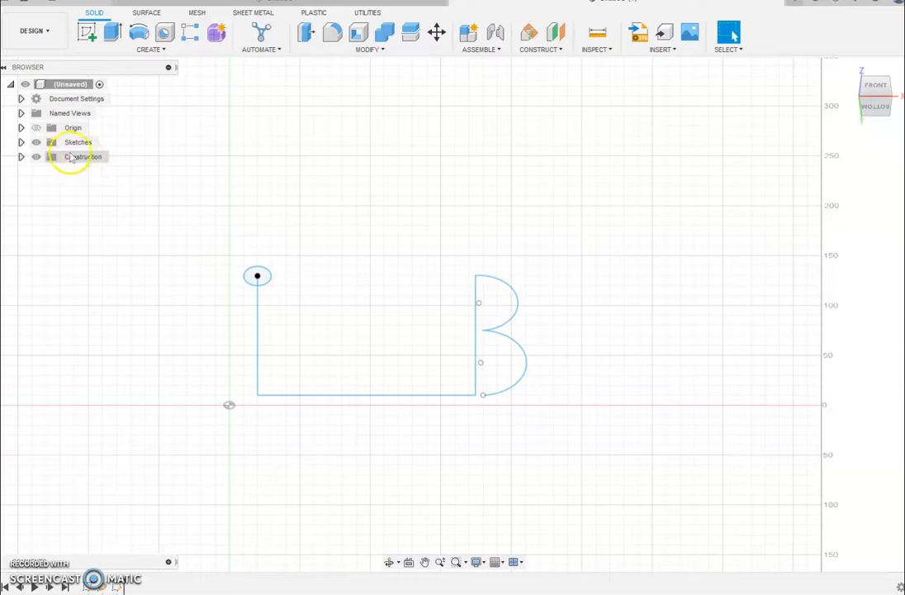
Step: Reopen the path sketch and draw a short vertical line connecting the two arcs just outside the cusp where they meet
{"action": "left_click", "coordinate": [22, 143]}
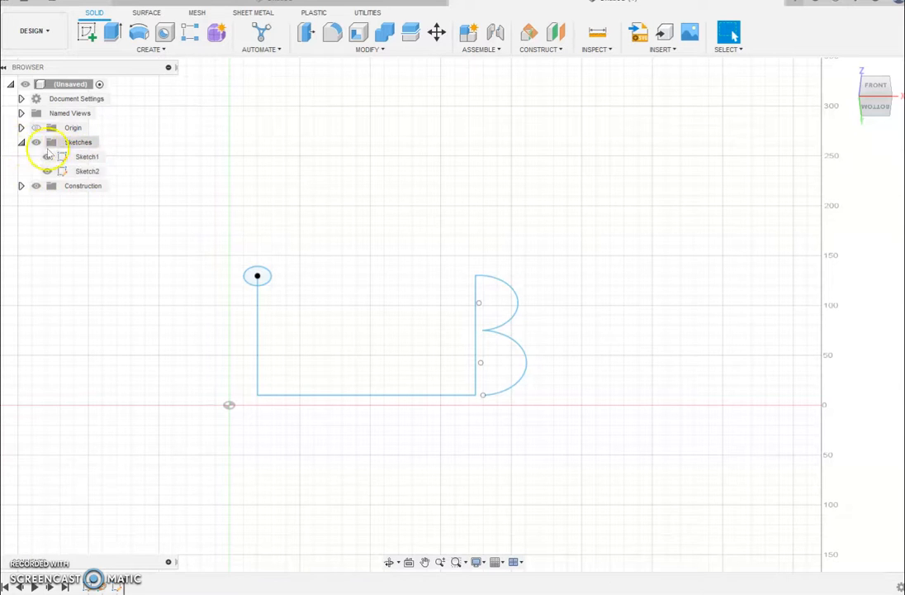
{"action": "left_click", "coordinate": [85, 157]}
{"action": "left_click", "coordinate": [84, 172]}
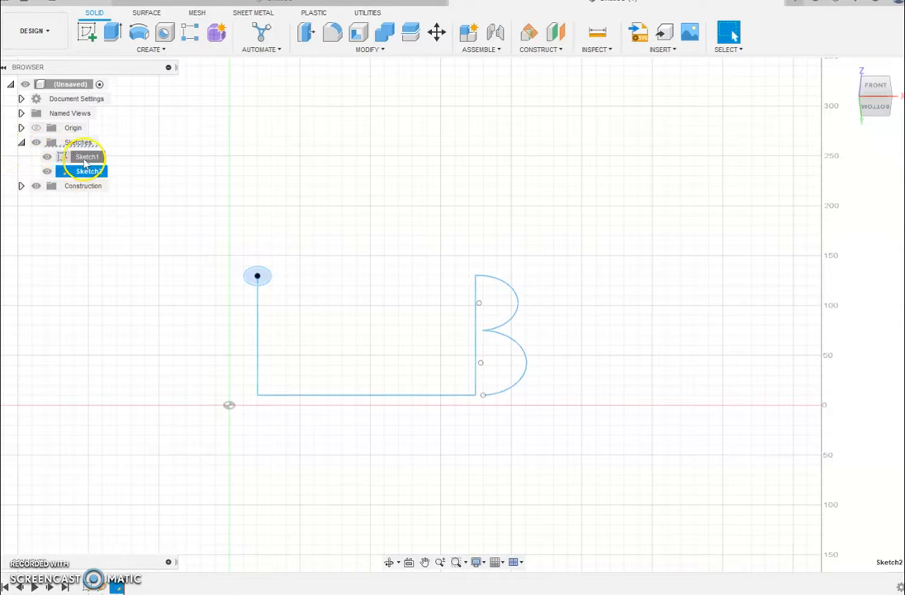
{"action": "double_click", "coordinate": [85, 161]}
{"action": "scroll", "coordinate": [493, 338], "scroll_direction": "up", "scroll_amount": 8}
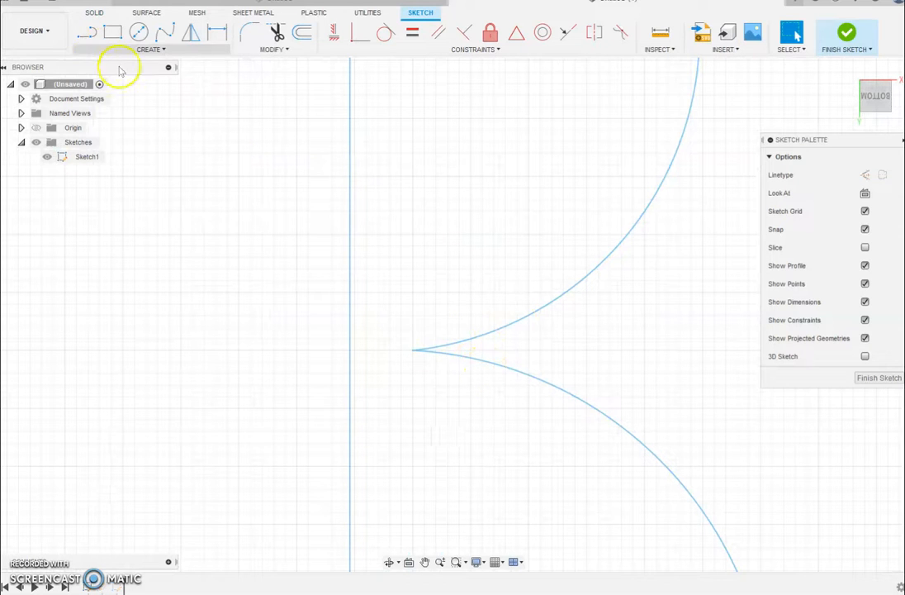
{"action": "left_click", "coordinate": [97, 30]}
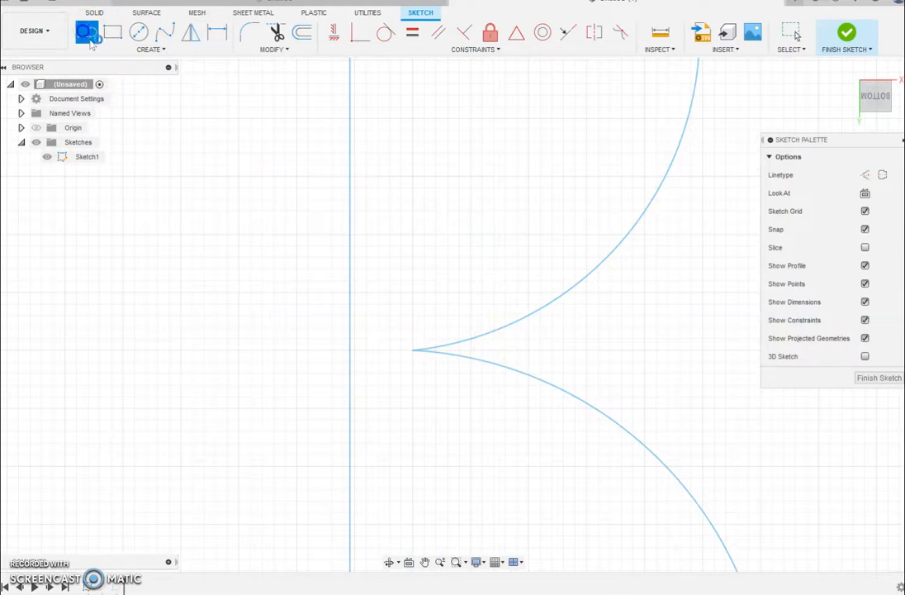
{"action": "left_click", "coordinate": [482, 338]}
{"action": "left_click", "coordinate": [485, 361]}
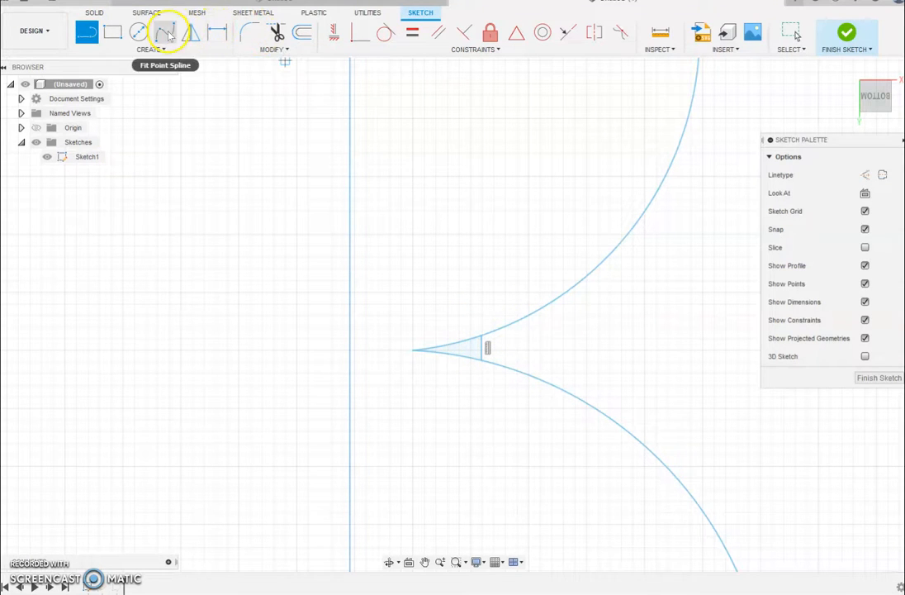
Step: Trim away the sharp cusp beyond the short vertical line joining the two arcs and finish the path sketch
{"action": "left_click", "coordinate": [275, 32]}
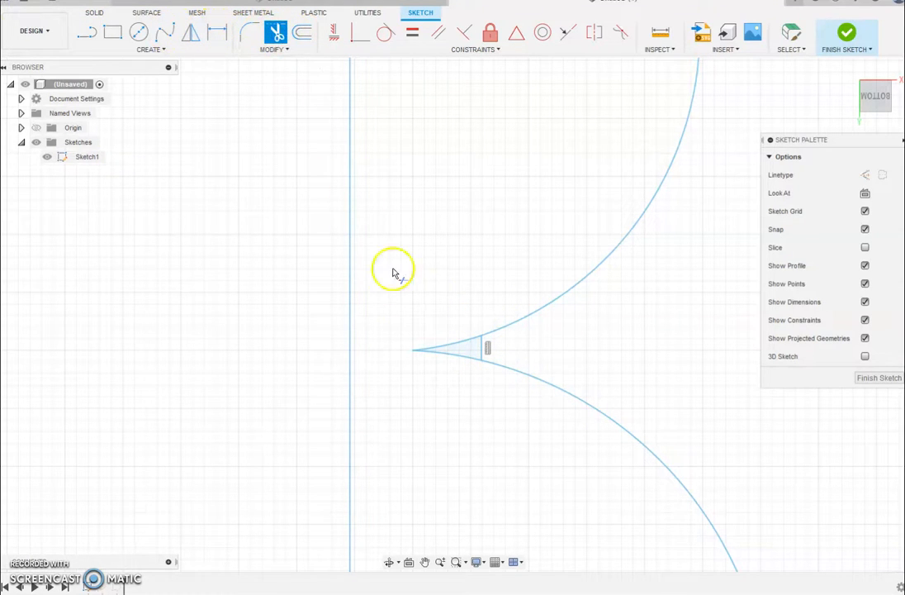
{"action": "left_click", "coordinate": [444, 351]}
{"action": "scroll", "coordinate": [542, 400], "scroll_direction": "down", "scroll_amount": 6}
{"action": "left_click", "coordinate": [844, 33]}
{"action": "left_click", "coordinate": [861, 86]}
Step: Sweep the circle along the chained L-B path as a new body, using a single path and perpendicular orientation
{"action": "left_click", "coordinate": [113, 50]}
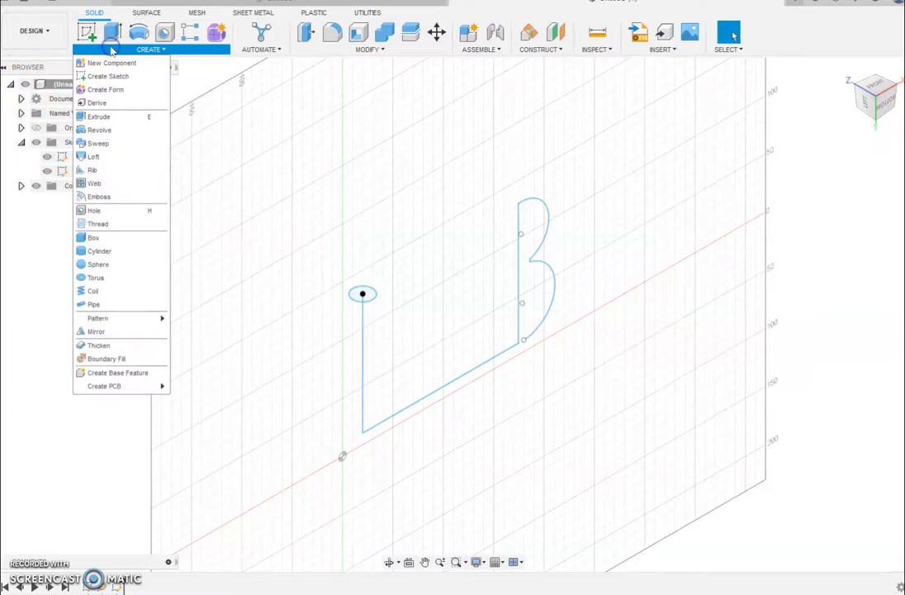
{"action": "left_click", "coordinate": [116, 143]}
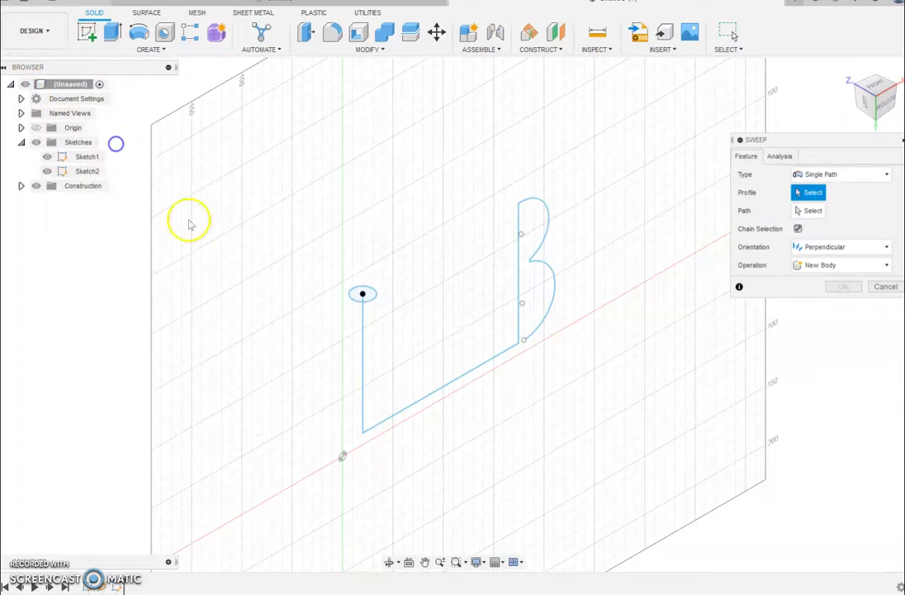
{"action": "left_click", "coordinate": [362, 294]}
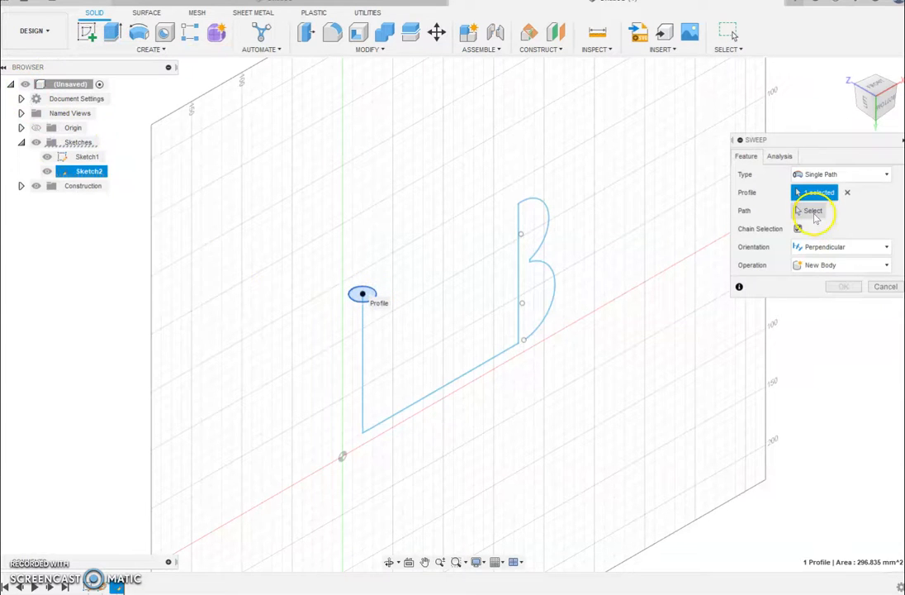
{"action": "left_click", "coordinate": [814, 210]}
{"action": "left_click", "coordinate": [363, 373]}
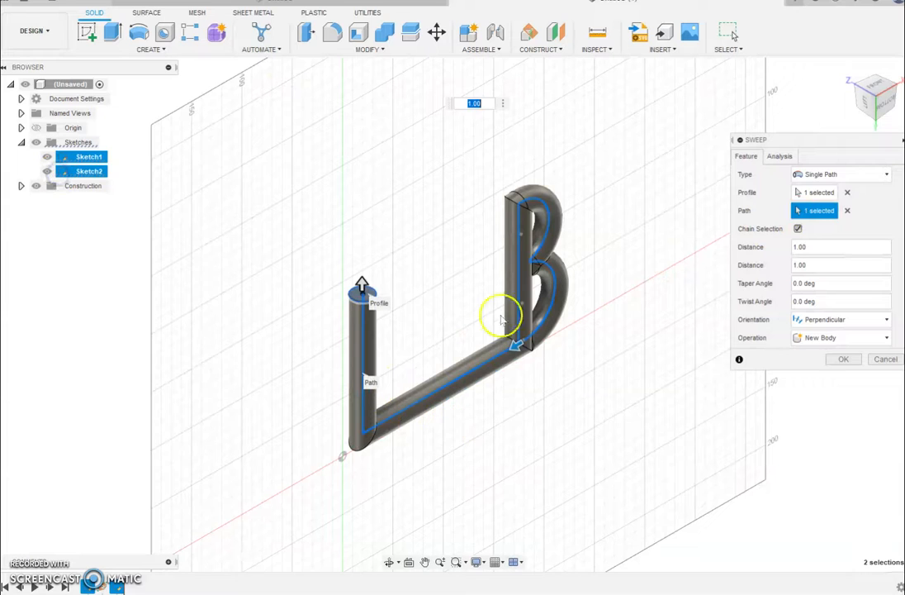
{"action": "left_click", "coordinate": [839, 361]}
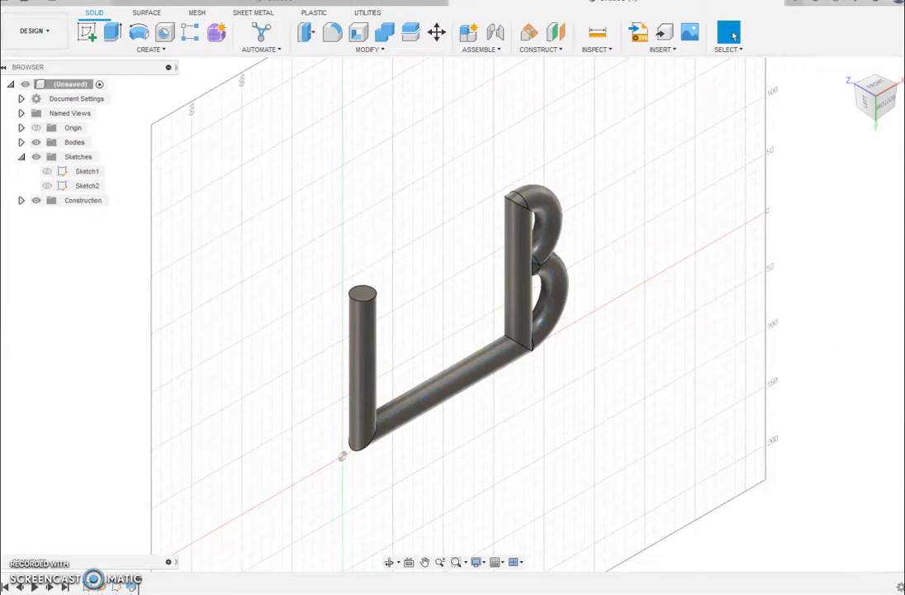
{"action": "mouse_move", "coordinate": [888, 113]}
{"action": "left_mouse_down"}
{"action": "mouse_move", "coordinate": [849, 105]}
{"action": "mouse_move", "coordinate": [869, 86]}
{"action": "mouse_move", "coordinate": [874, 44]}
{"action": "mouse_move", "coordinate": [902, 39]}
{"action": "mouse_move", "coordinate": [850, 26]}
{"action": "mouse_move", "coordinate": [770, 77]}
{"action": "mouse_move", "coordinate": [790, 35]}
{"action": "mouse_move", "coordinate": [816, 44]}
{"action": "mouse_move", "coordinate": [826, 6]}
{"action": "left_mouse_up"}
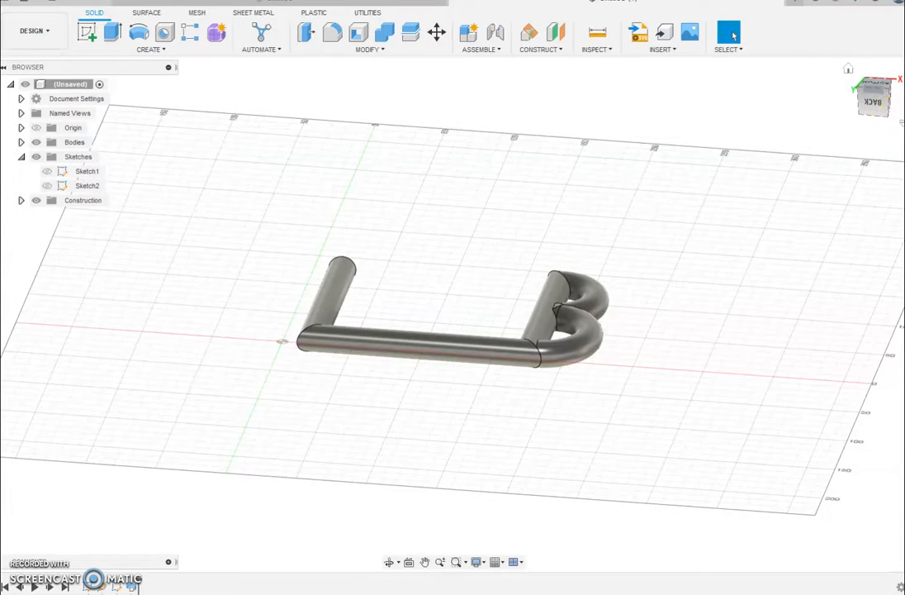
{"action": "left_click", "coordinate": [886, 92]}
{"action": "left_click_drag", "start_coordinate": [883, 90], "coordinate": [626, 368]}
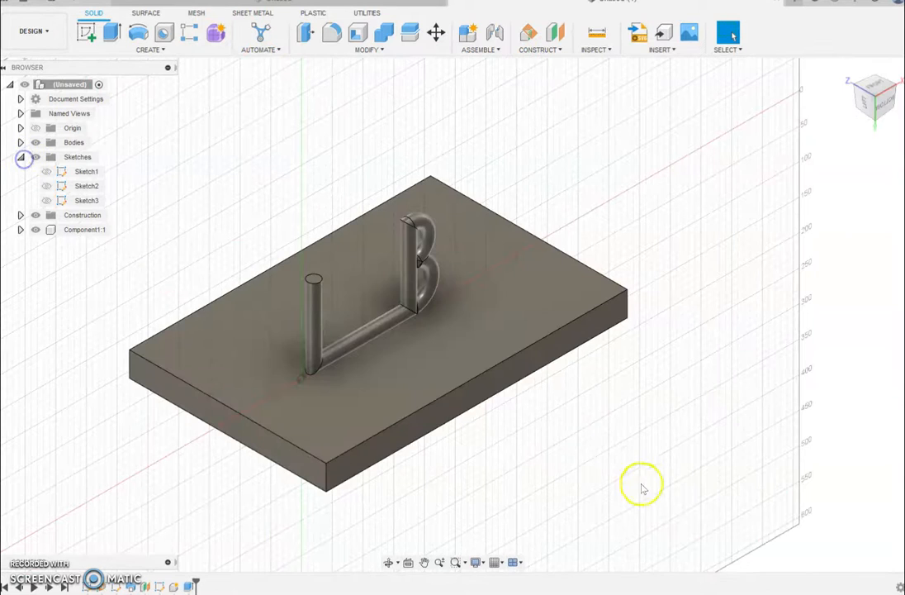
Step: Shift the board component slightly forward beneath the letters and apply the Brass - Polished appearance to it
{"action": "left_click", "coordinate": [21, 157]}
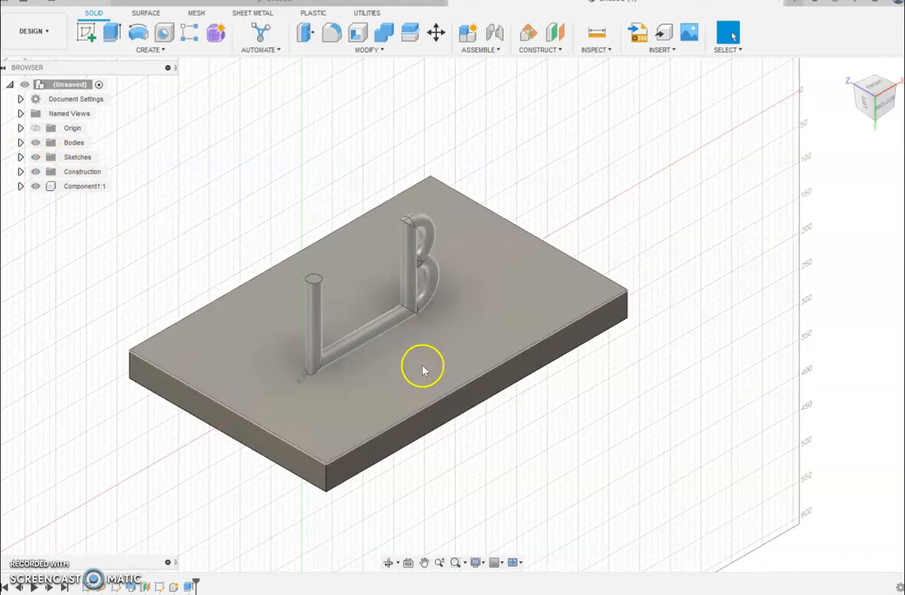
{"action": "left_click_drag", "start_coordinate": [420, 370], "coordinate": [452, 390]}
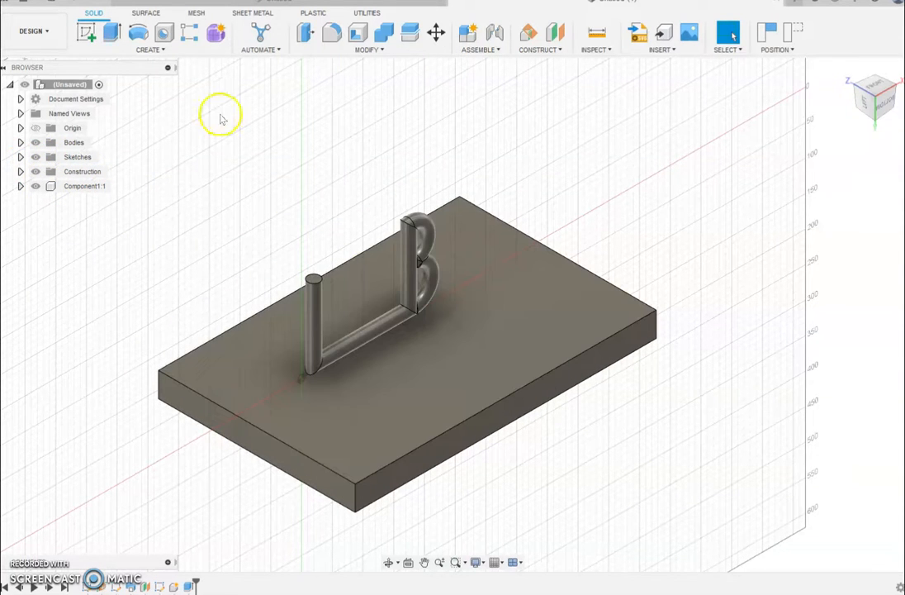
{"action": "right_click", "coordinate": [80, 186]}
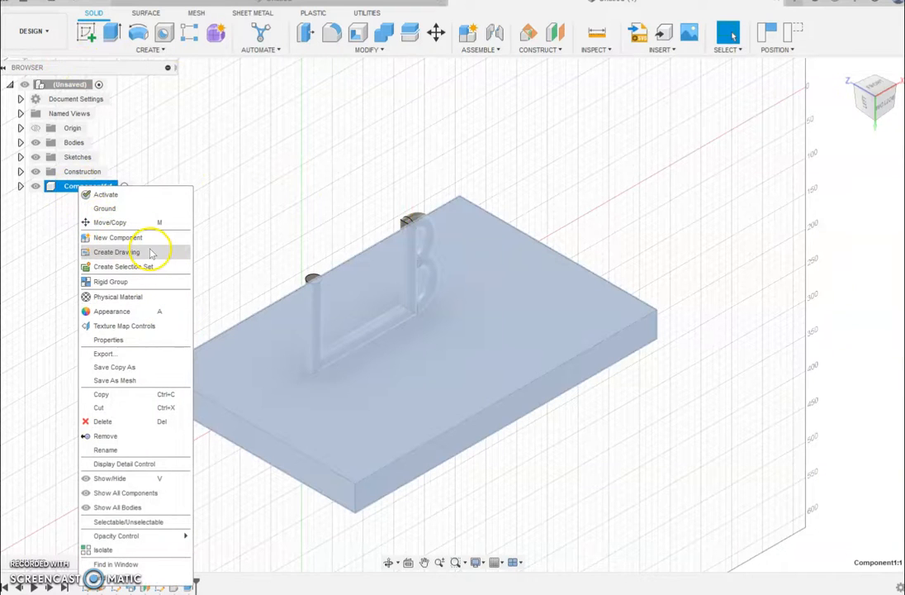
{"action": "left_click", "coordinate": [151, 313]}
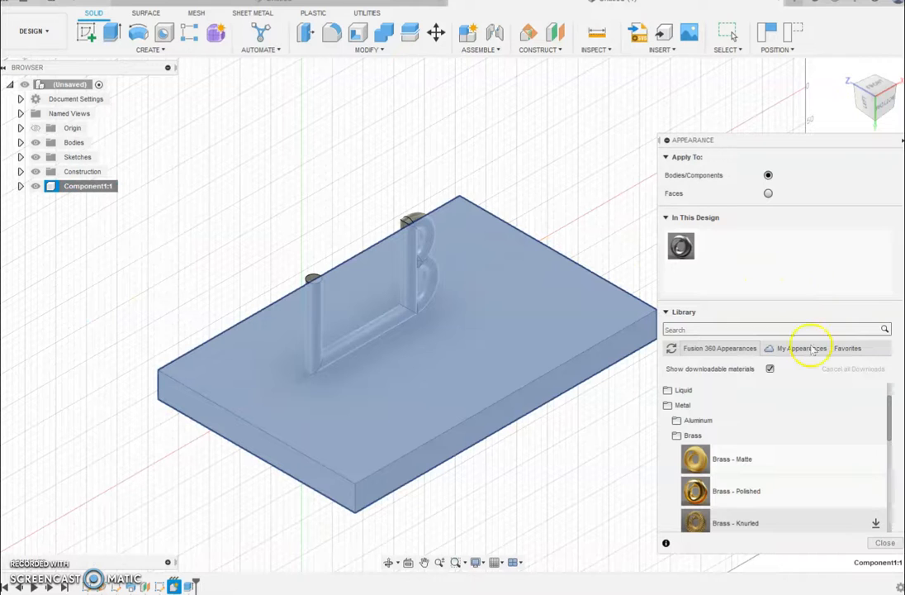
{"action": "left_click_drag", "start_coordinate": [765, 502], "coordinate": [432, 409]}
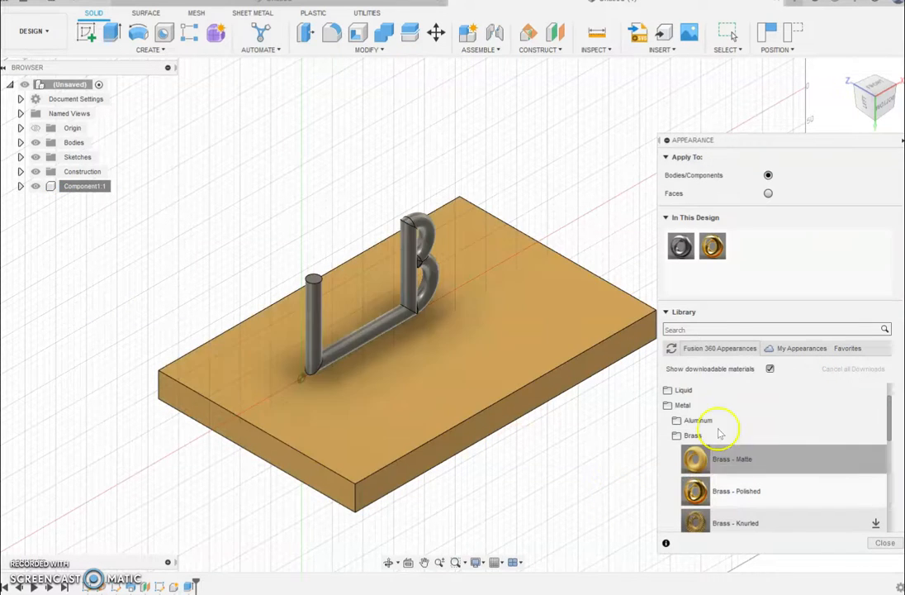
Step: Find the emissive materials in the appearance library's Miscellaneous category and apply LED - SMD 3528 - 8lm (White) to the tubular letters
{"action": "left_click", "coordinate": [688, 437]}
{"action": "left_click", "coordinate": [673, 405]}
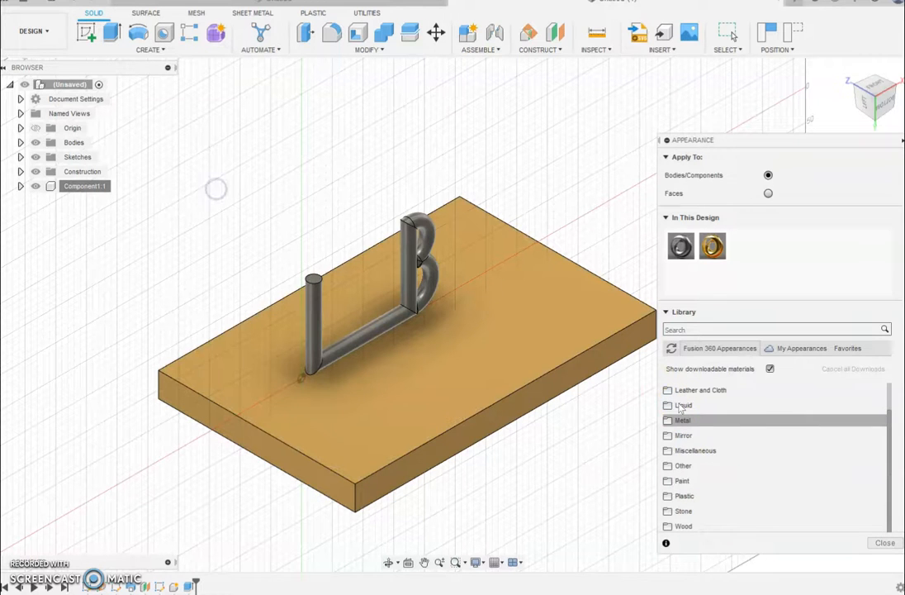
{"action": "scroll", "coordinate": [772, 450], "scroll_direction": "down", "scroll_amount": 1}
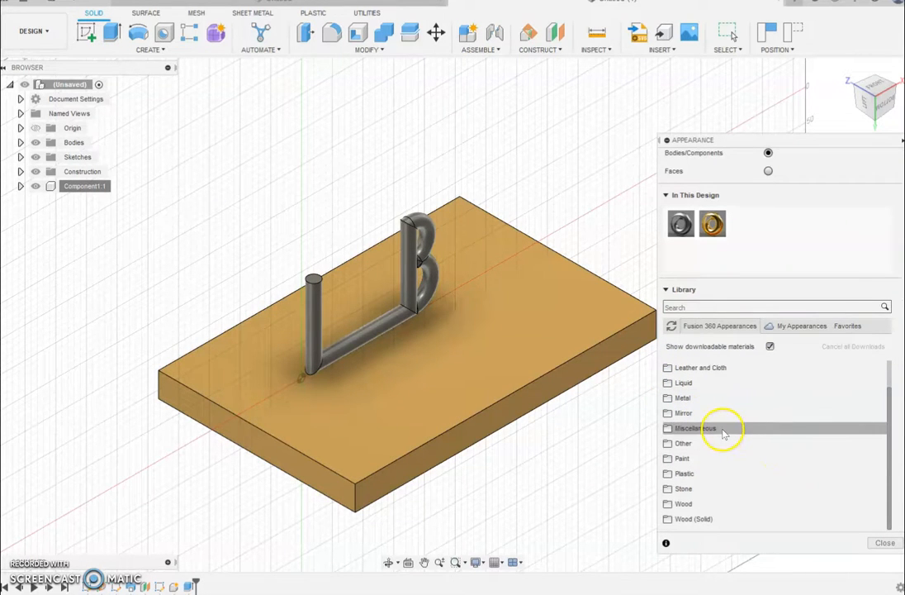
{"action": "left_click", "coordinate": [721, 429]}
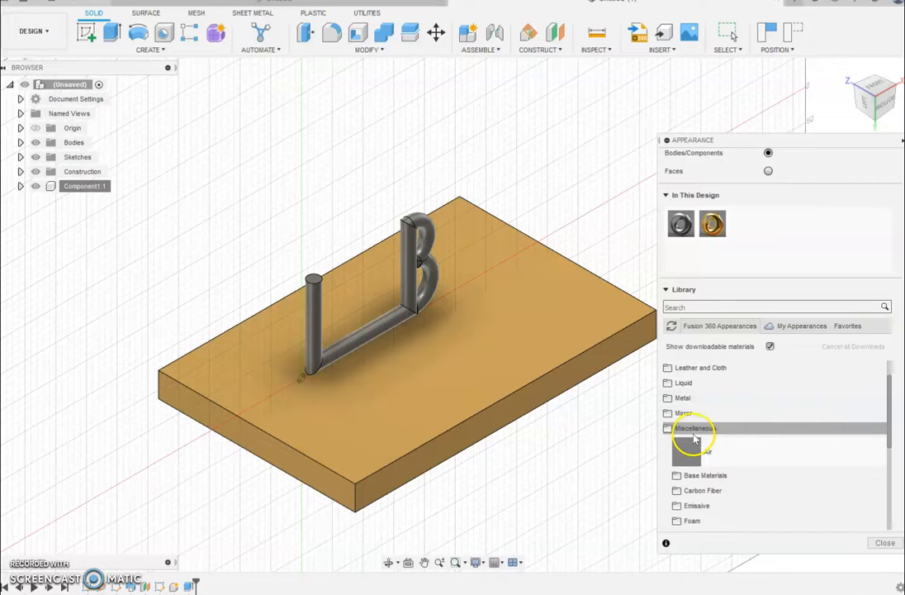
{"action": "scroll", "coordinate": [757, 469], "scroll_direction": "down", "scroll_amount": 3}
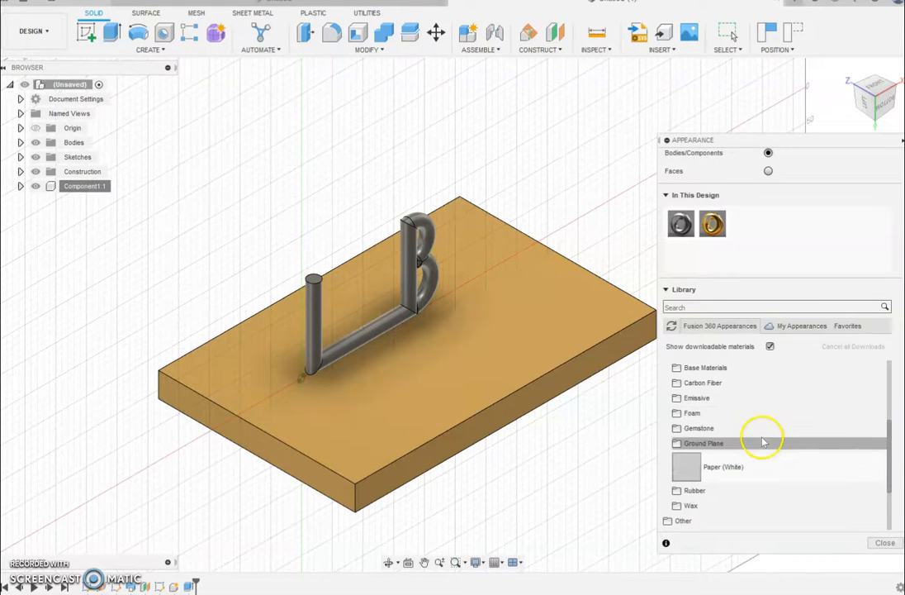
{"action": "scroll", "coordinate": [752, 418], "scroll_direction": "up", "scroll_amount": 2}
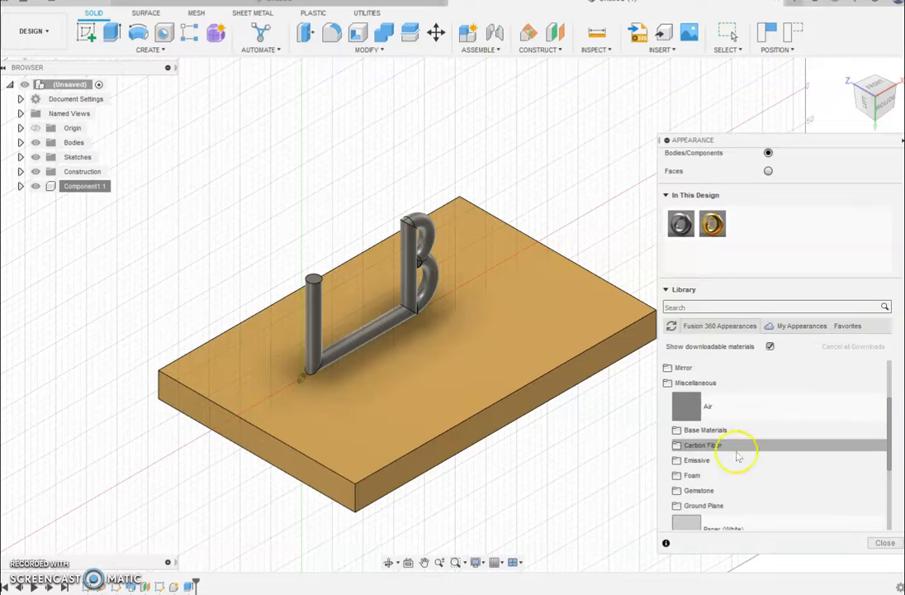
{"action": "left_click", "coordinate": [764, 460]}
{"action": "scroll", "coordinate": [768, 451], "scroll_direction": "down", "scroll_amount": 2}
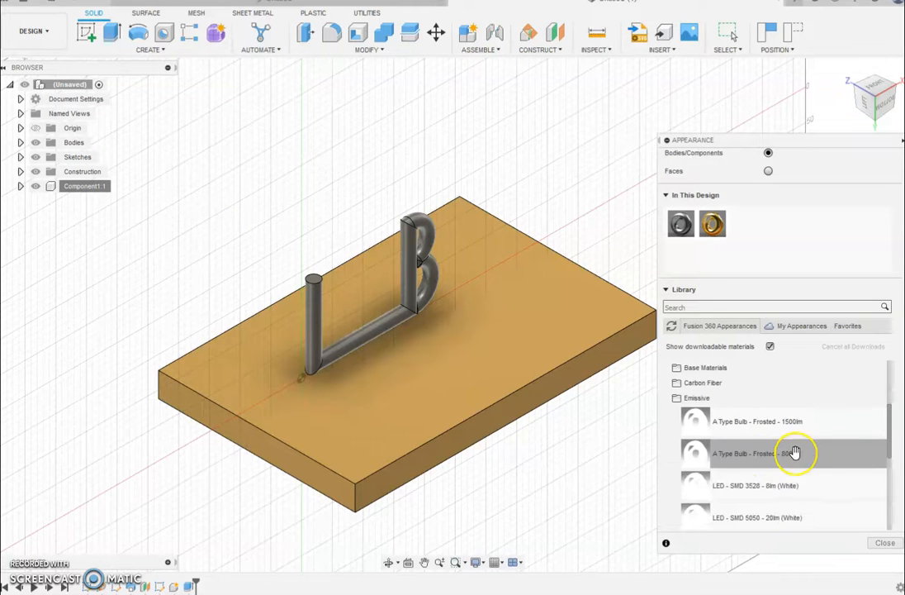
{"action": "scroll", "coordinate": [814, 496], "scroll_direction": "down", "scroll_amount": 1}
{"action": "scroll", "coordinate": [826, 457], "scroll_direction": "up", "scroll_amount": 1}
{"action": "scroll", "coordinate": [812, 448], "scroll_direction": "down", "scroll_amount": 1}
{"action": "left_click_drag", "start_coordinate": [771, 444], "coordinate": [413, 239]}
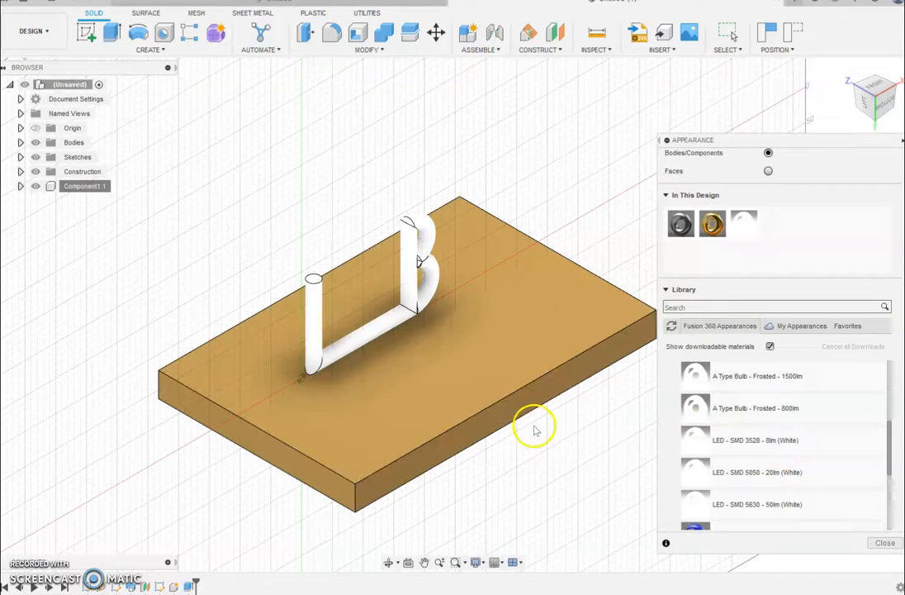
Step: Switch to the Render workspace and set the scene's environment brightness to 0 lx
{"action": "left_click", "coordinate": [37, 30]}
{"action": "left_click", "coordinate": [51, 98]}
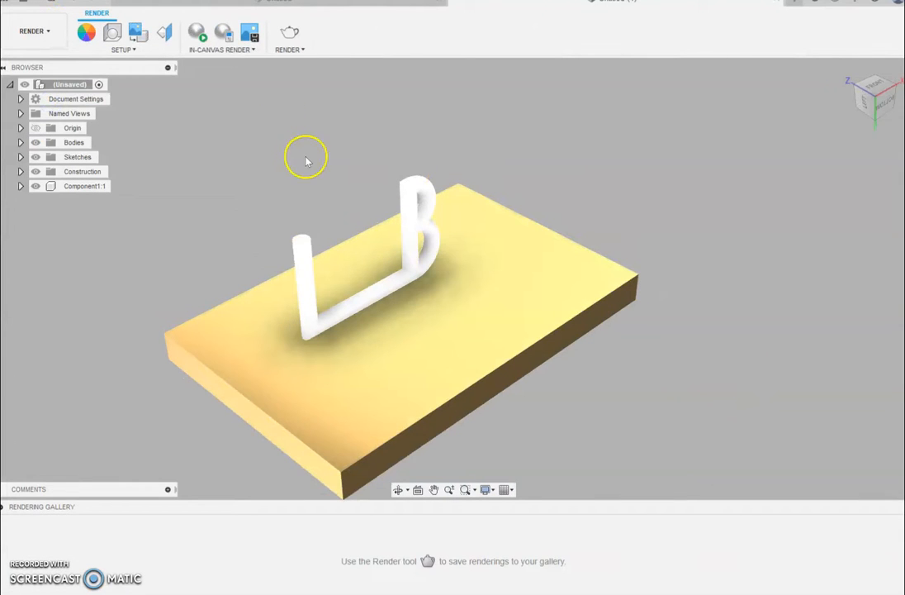
{"action": "left_click", "coordinate": [112, 34]}
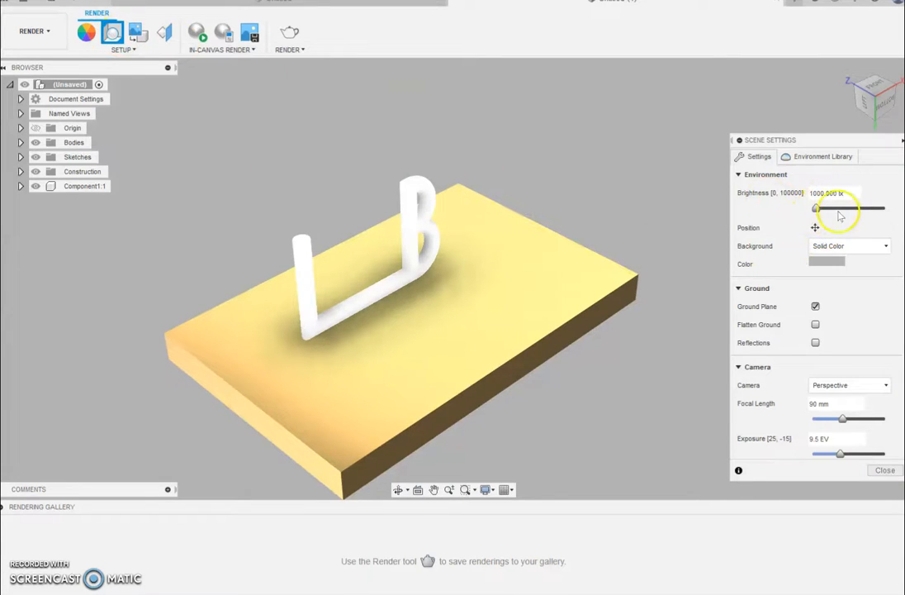
{"action": "left_click_drag", "start_coordinate": [818, 211], "coordinate": [728, 206]}
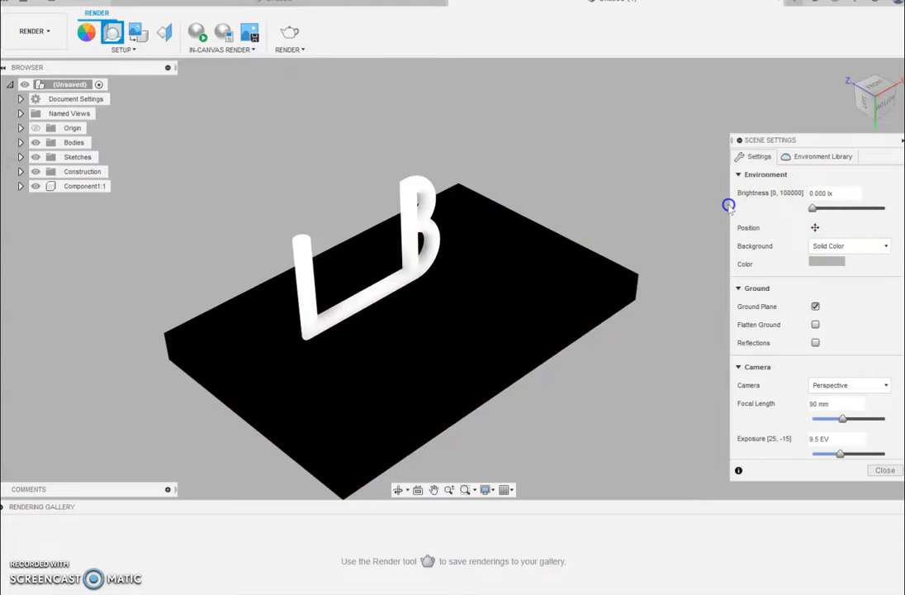
{"action": "left_click", "coordinate": [884, 470]}
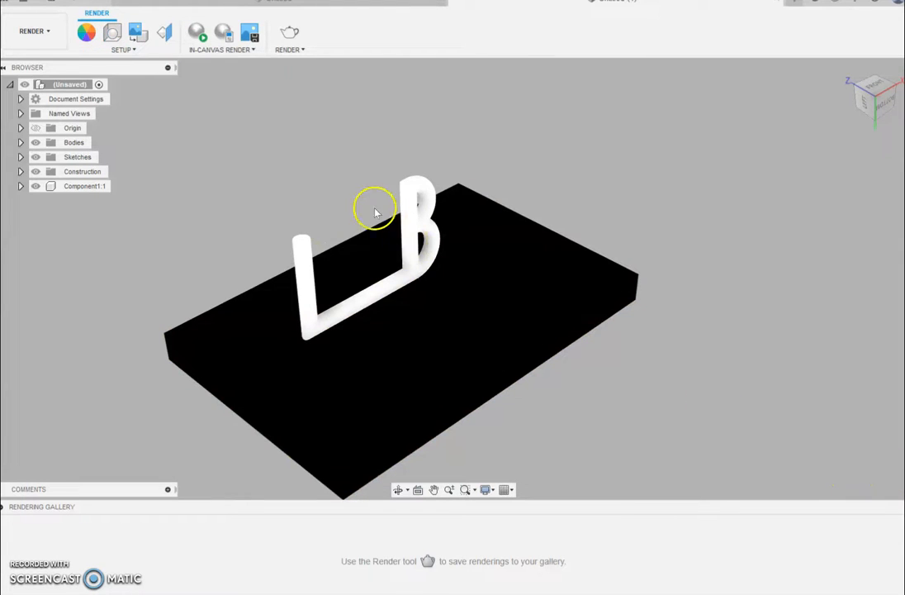
Step: Start an in-canvas render of the glowing letters on the brass board
{"action": "left_click", "coordinate": [198, 31]}
{"action": "left_click", "coordinate": [530, 364]}
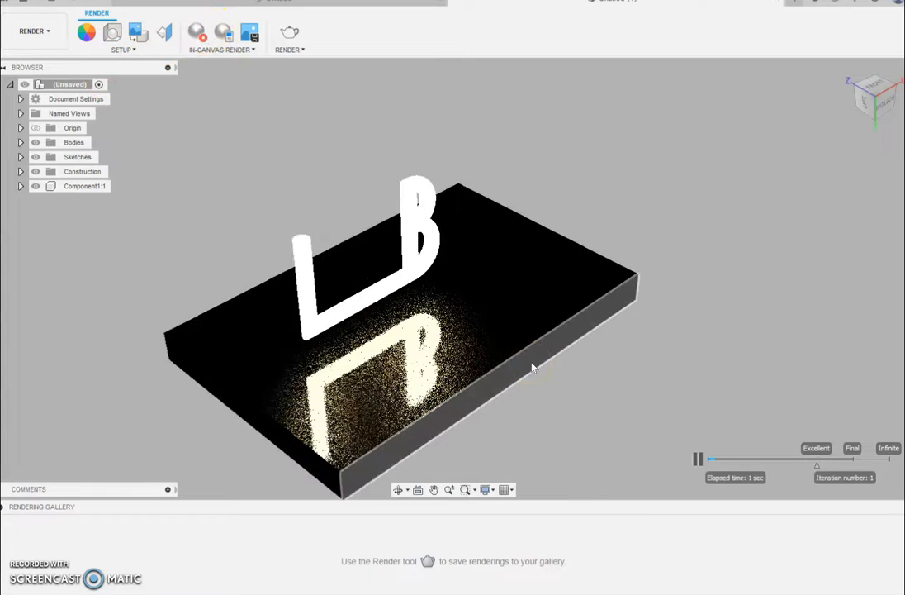
{"action": "left_click", "coordinate": [513, 360]}
{"action": "left_click", "coordinate": [196, 103]}
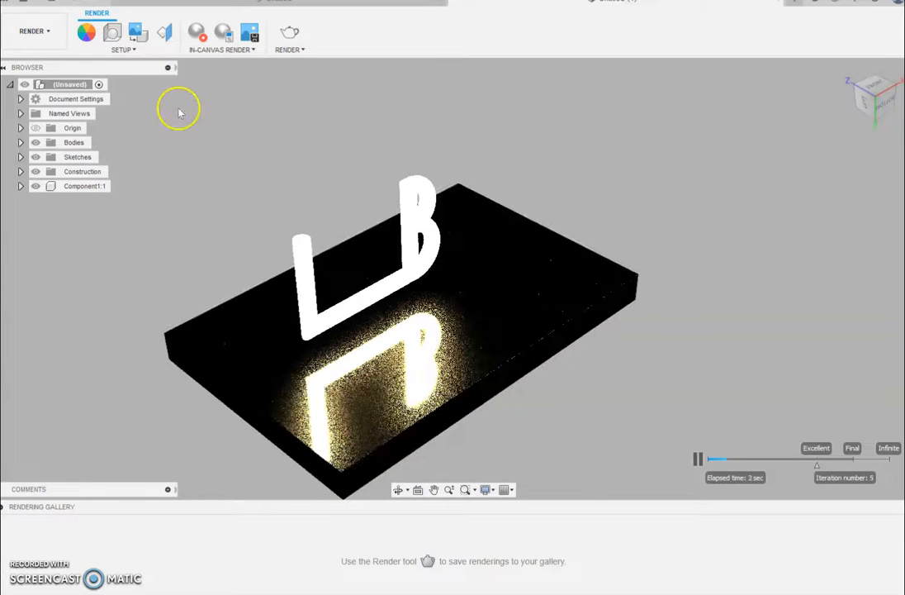
Step: Edit the LED - SMD 3528 - 8lm (White) appearance, setting its colour to an orange-red of RGB 184, 49, 0
{"action": "right_click", "coordinate": [79, 185]}
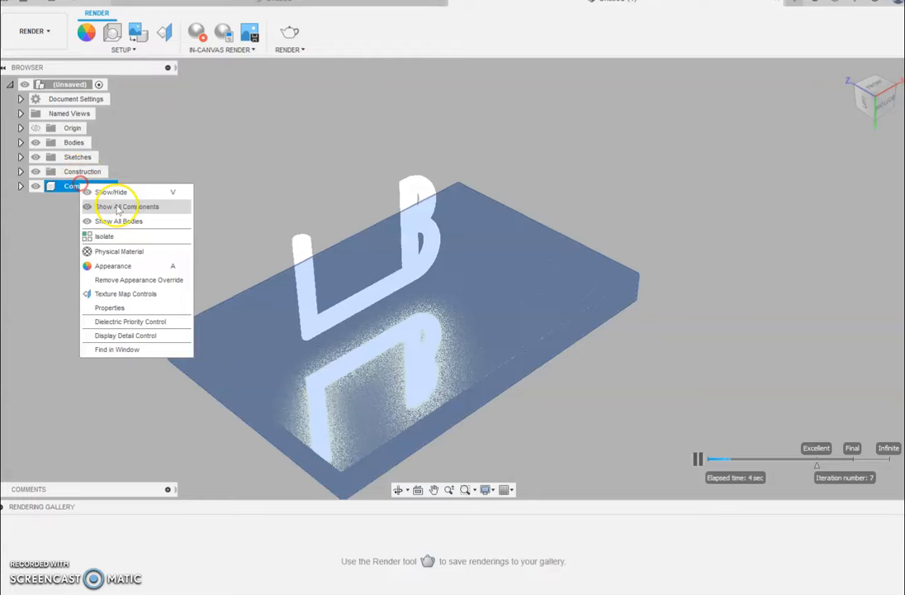
{"action": "left_click", "coordinate": [139, 263]}
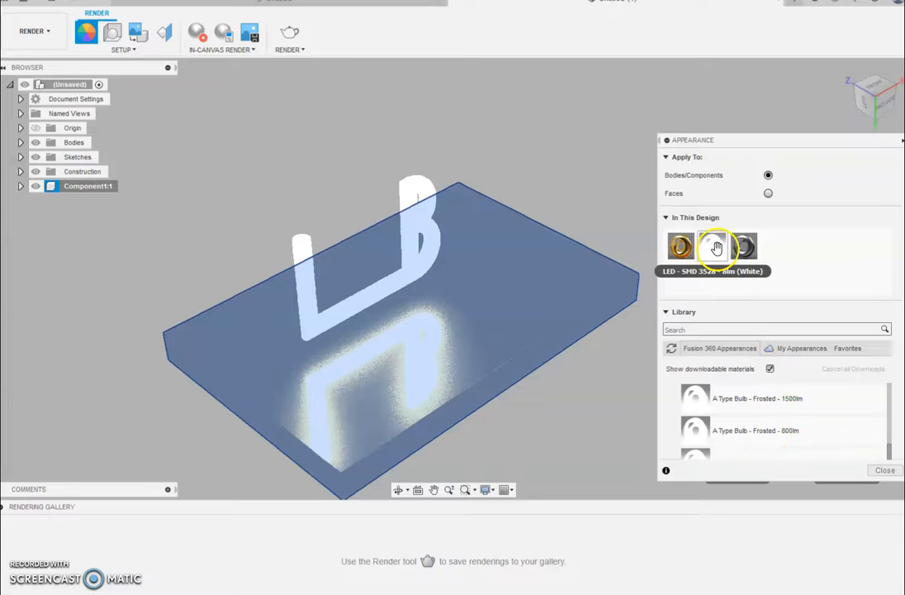
{"action": "right_click", "coordinate": [716, 247]}
{"action": "left_click", "coordinate": [743, 258]}
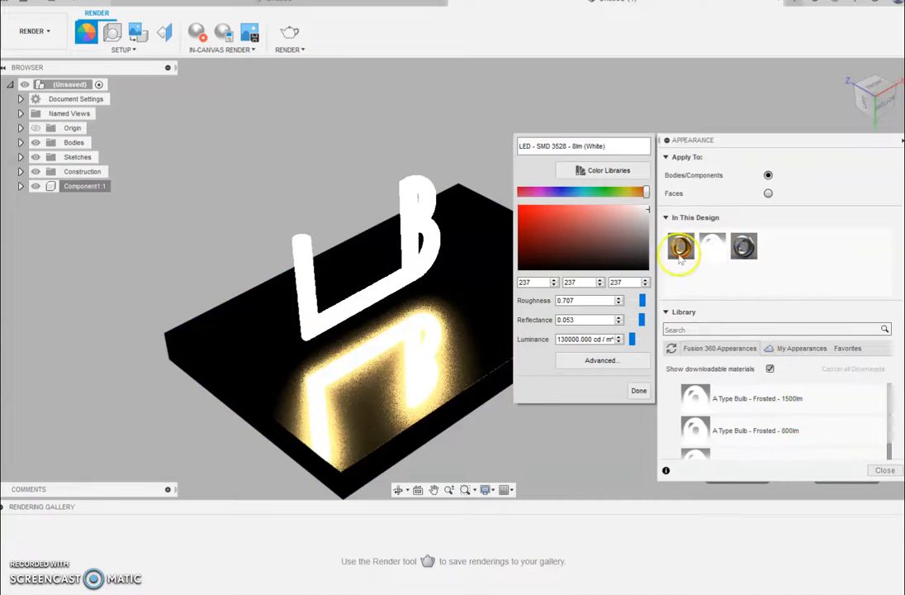
{"action": "left_click", "coordinate": [527, 219]}
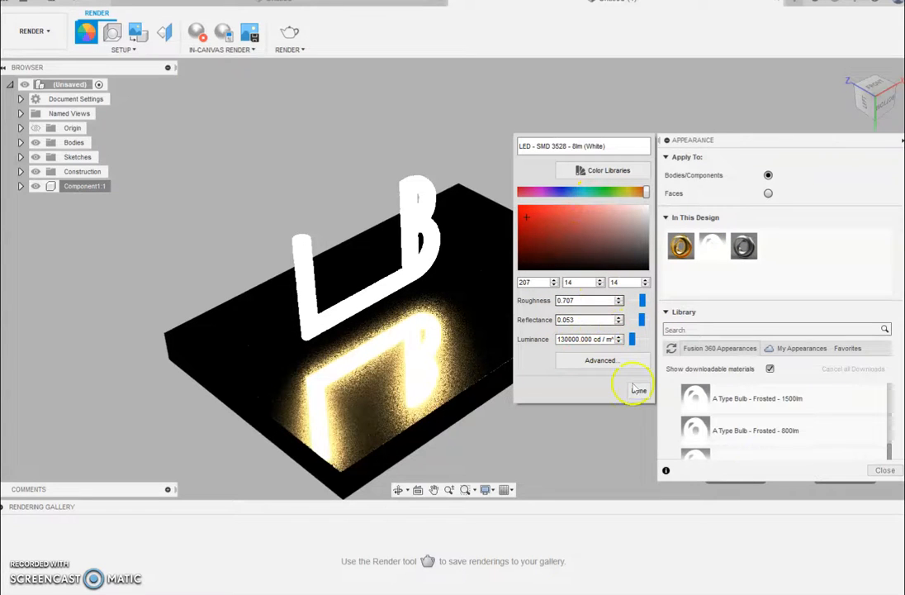
{"action": "mouse_move", "coordinate": [592, 254]}
{"action": "left_mouse_down"}
{"action": "mouse_move", "coordinate": [541, 239]}
{"action": "mouse_move", "coordinate": [560, 226]}
{"action": "mouse_move", "coordinate": [583, 230]}
{"action": "left_mouse_up"}
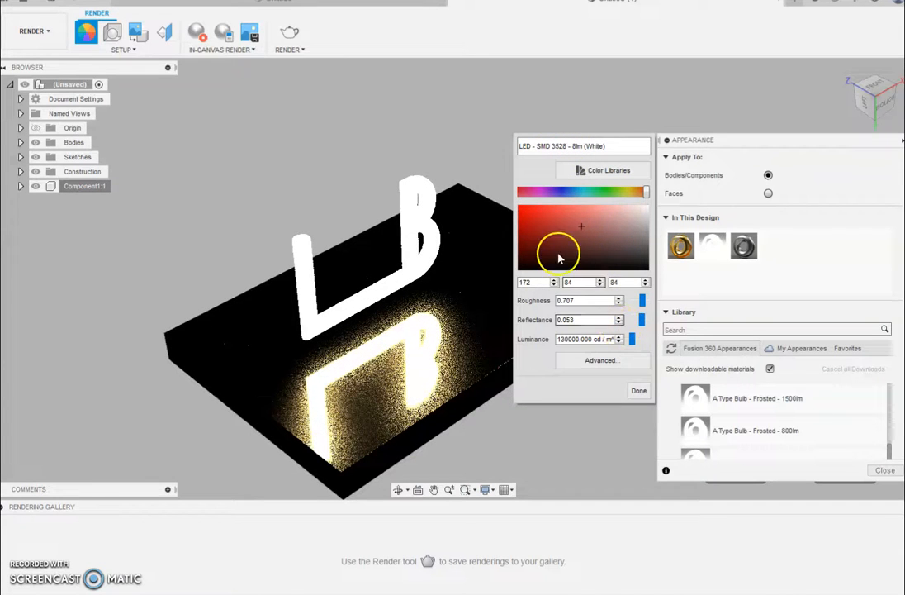
{"action": "left_click", "coordinate": [641, 191]}
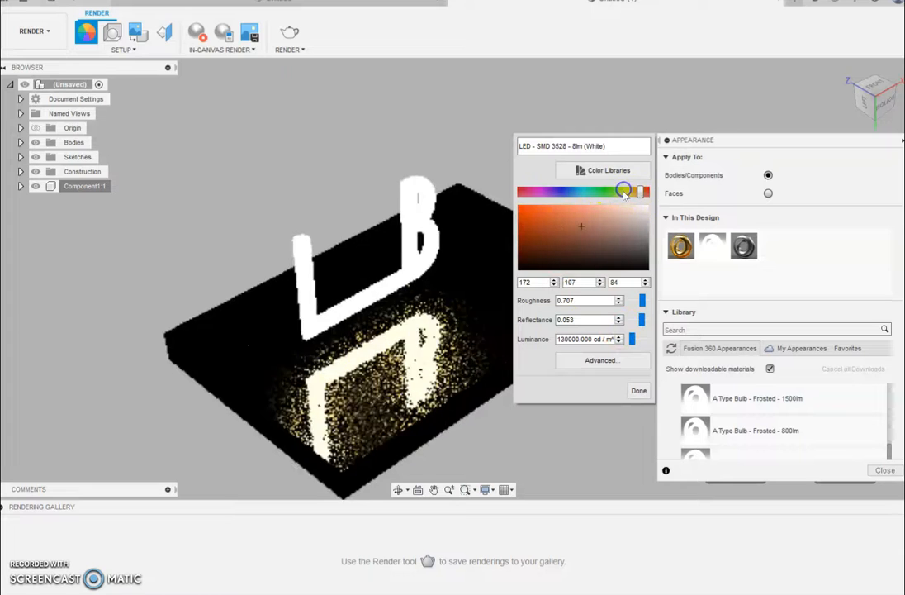
{"action": "left_click", "coordinate": [519, 218]}
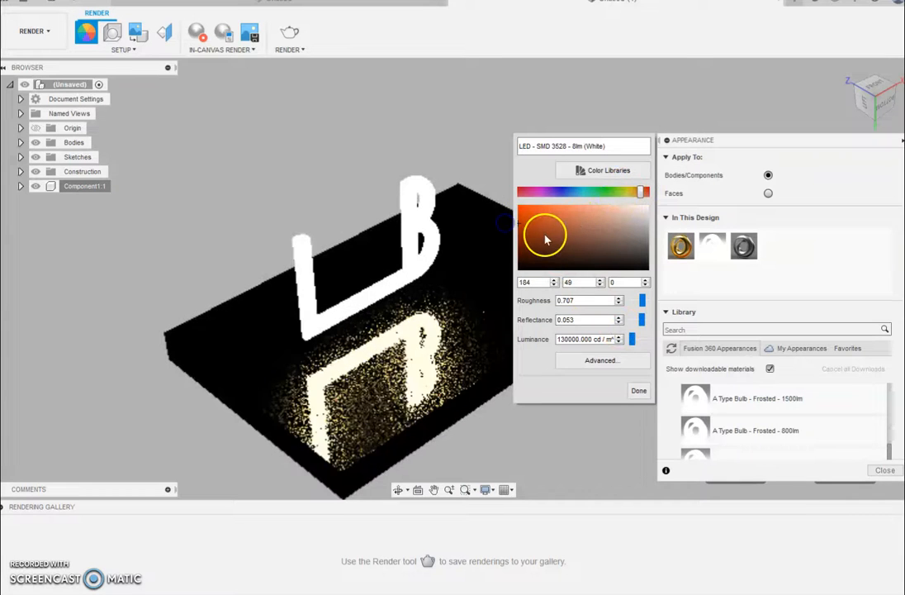
{"action": "left_click", "coordinate": [640, 390]}
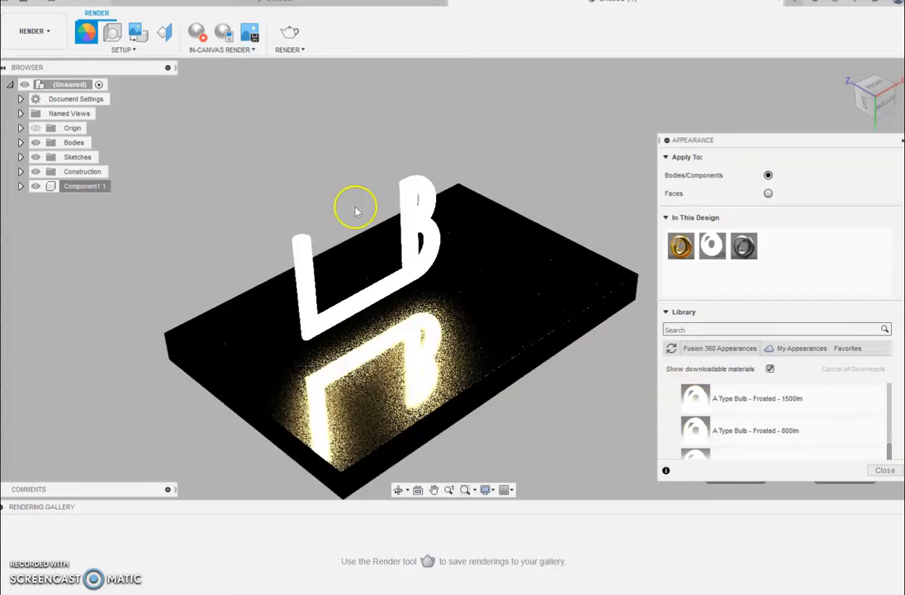
Step: Reframe the in-canvas render to show the letters and whole board, and collapse the appearance settings out of the way
{"action": "scroll", "coordinate": [586, 397], "scroll_direction": "down", "scroll_amount": 1}
{"action": "middle_click_drag", "start_coordinate": [592, 398], "coordinate": [552, 370]}
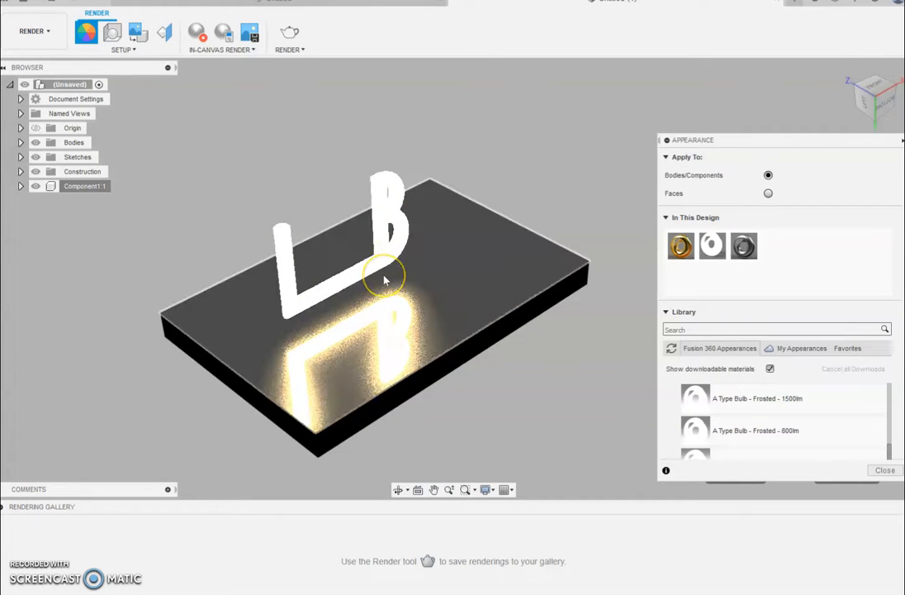
{"action": "left_click", "coordinate": [520, 447]}
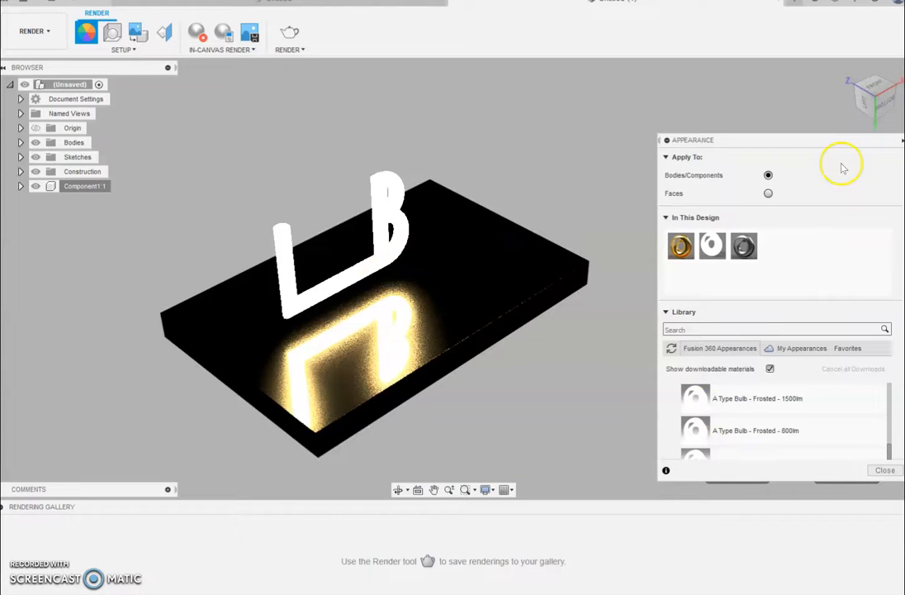
{"action": "left_click", "coordinate": [902, 140]}
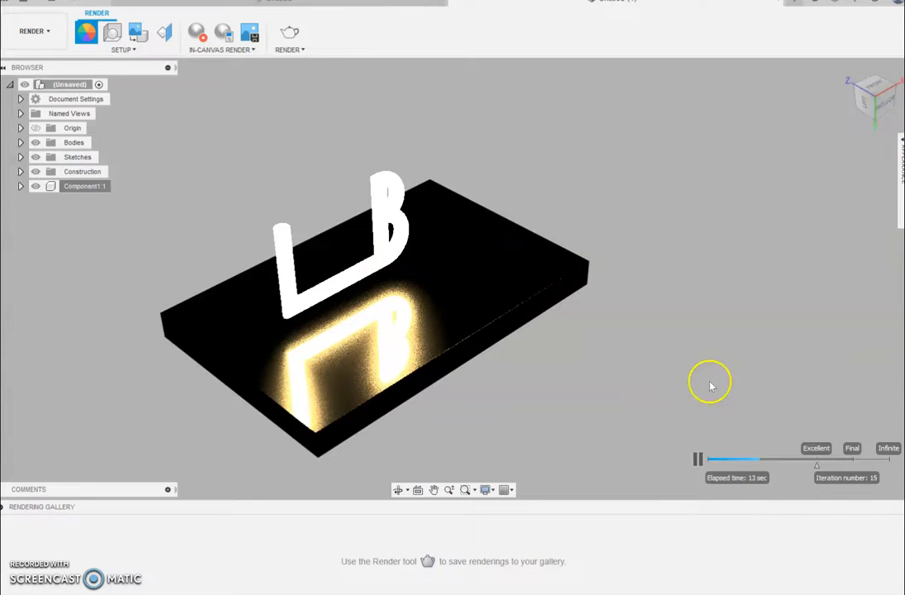